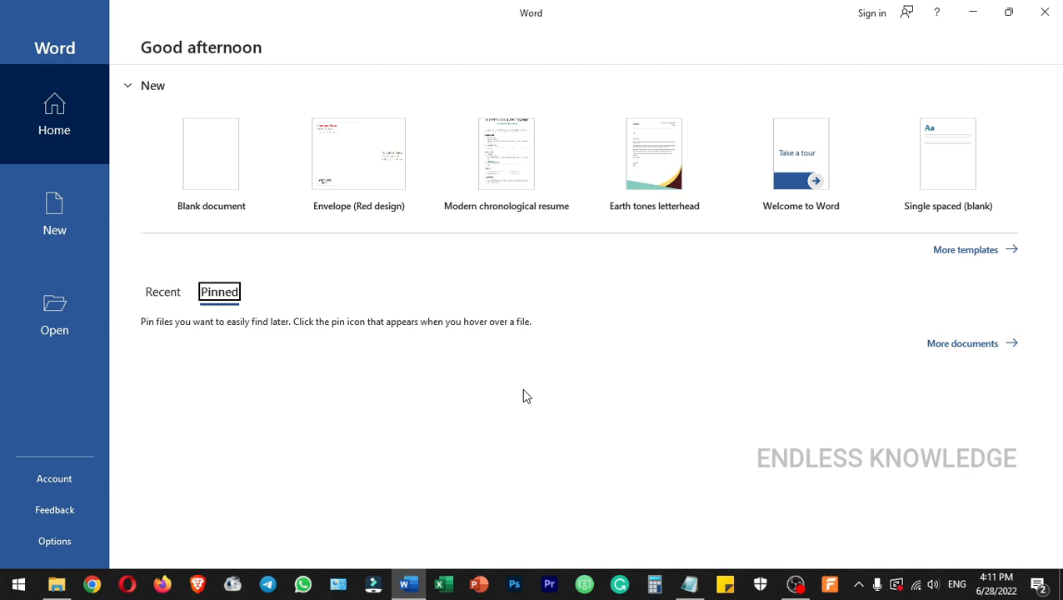
# Create a blank document and open the envelope setup with its return address selected.
pyautogui.click(222, 155)
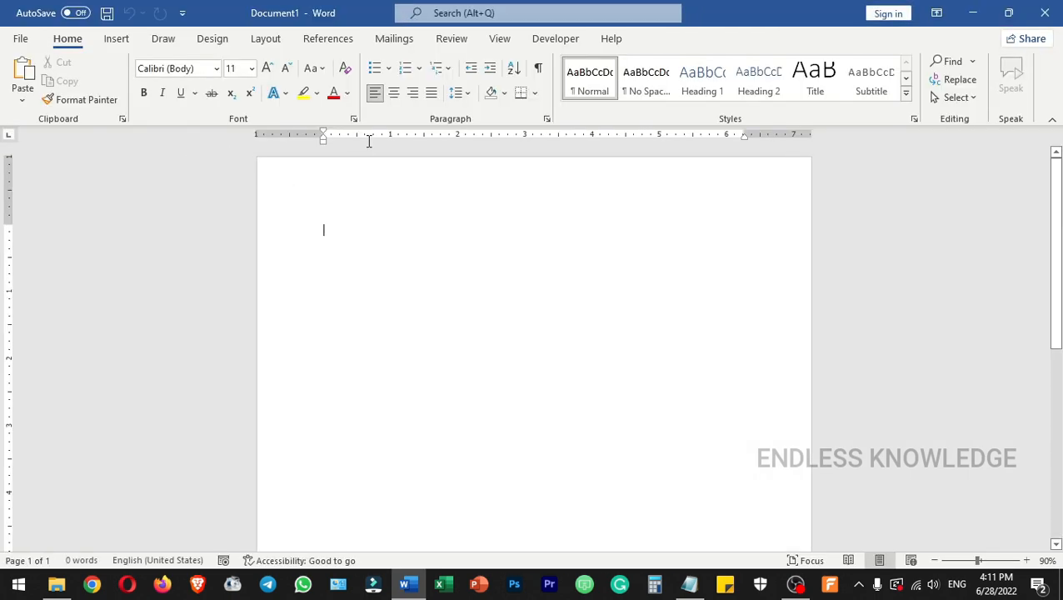
pyautogui.click(404, 42)
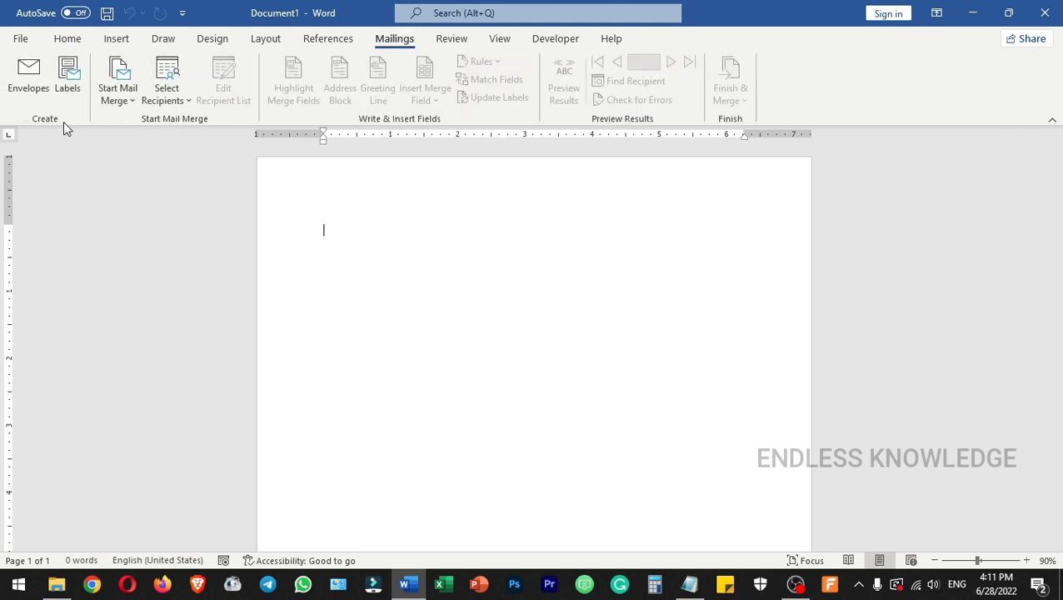
pyautogui.click(30, 82)
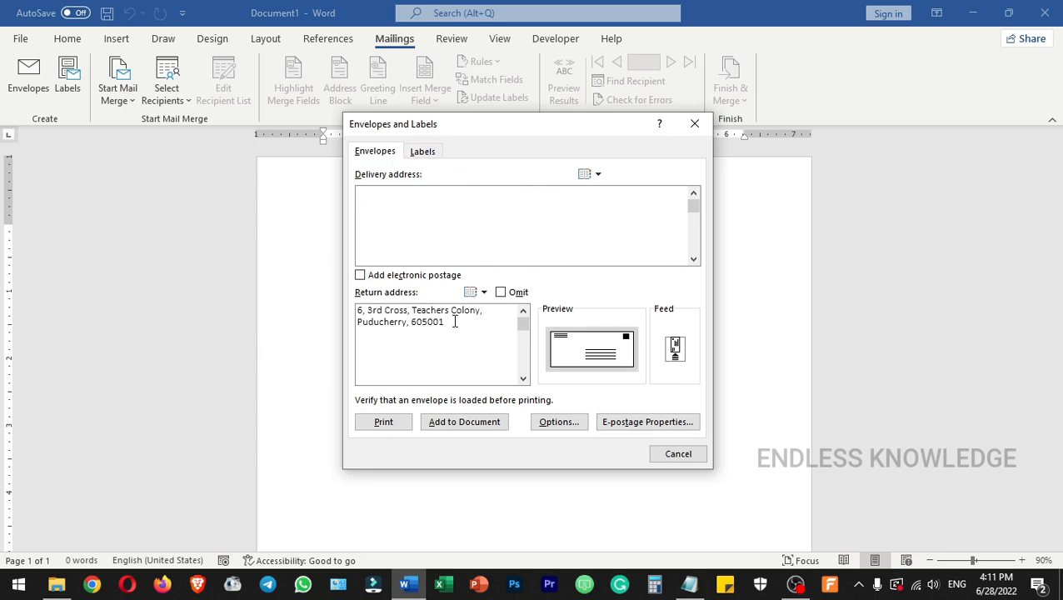
pyautogui.moveTo(454, 323); pyautogui.dragTo(358, 312)
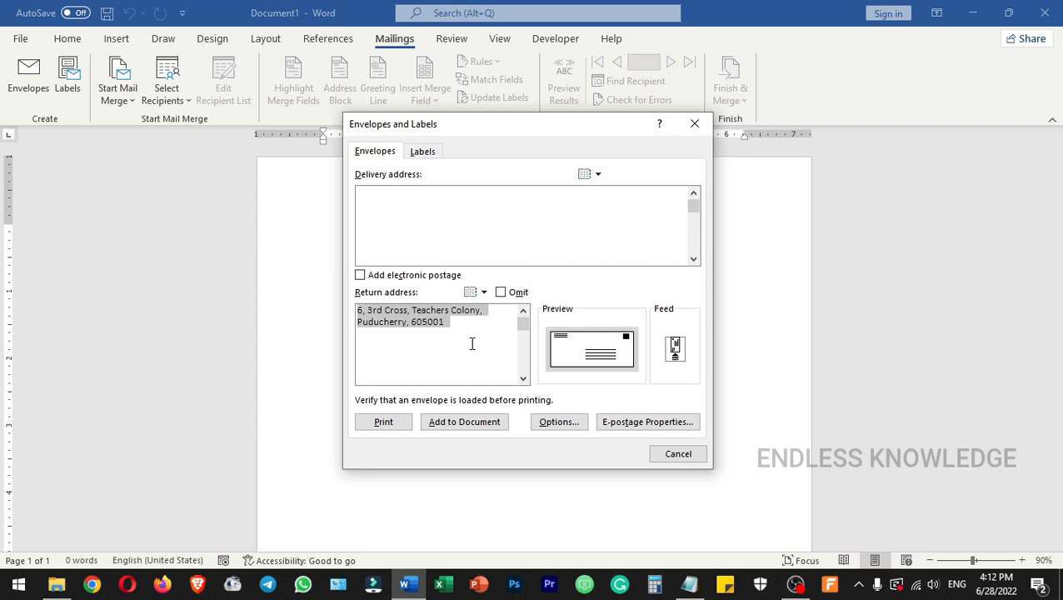
# Copy the recipient's name and address from the Notepad file into the envelope's delivery address.
pyautogui.click(433, 218)
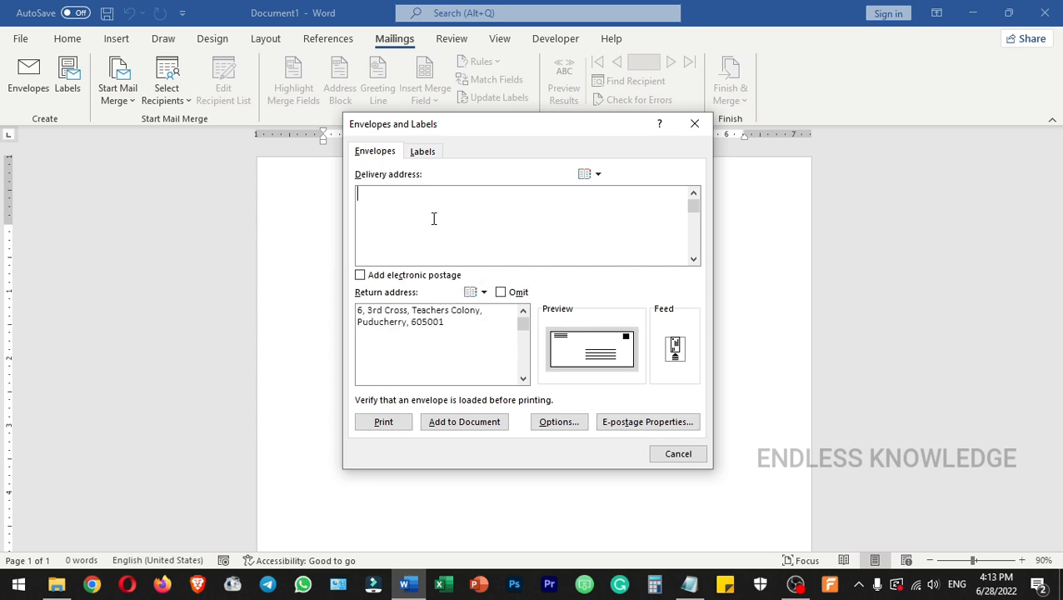
pyautogui.click(692, 588)
pyautogui.moveTo(562, 154); pyautogui.dragTo(401, 103)
pyautogui.hotkey('ctrl', 'c')
pyautogui.click(369, 209)
pyautogui.hotkey('ctrl', 'v')
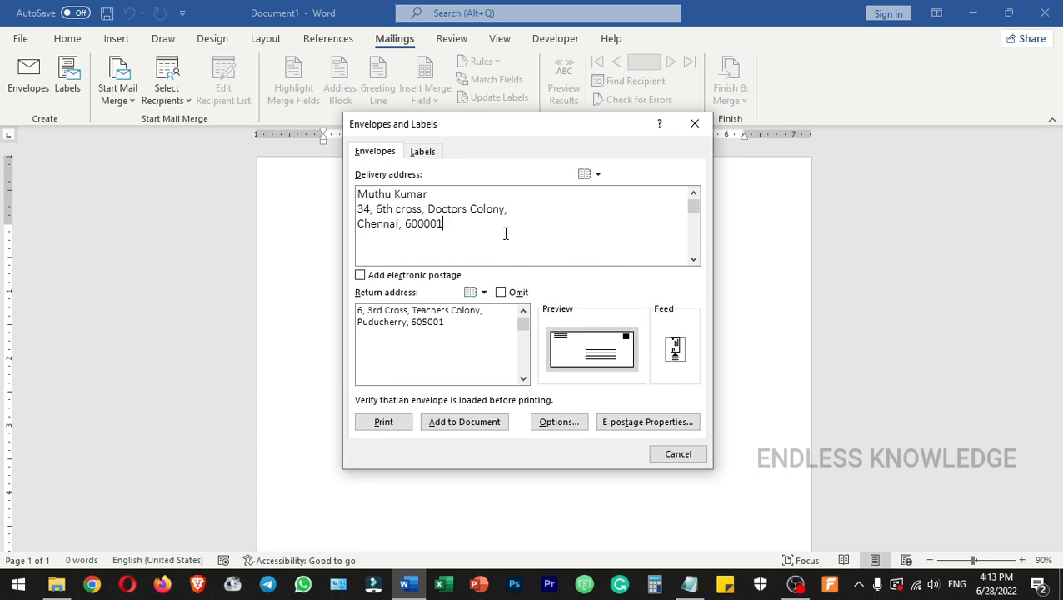
# Examine the address book's available profiles and profile options for the delivery address, and close them without choosing one.
pyautogui.click(585, 177)
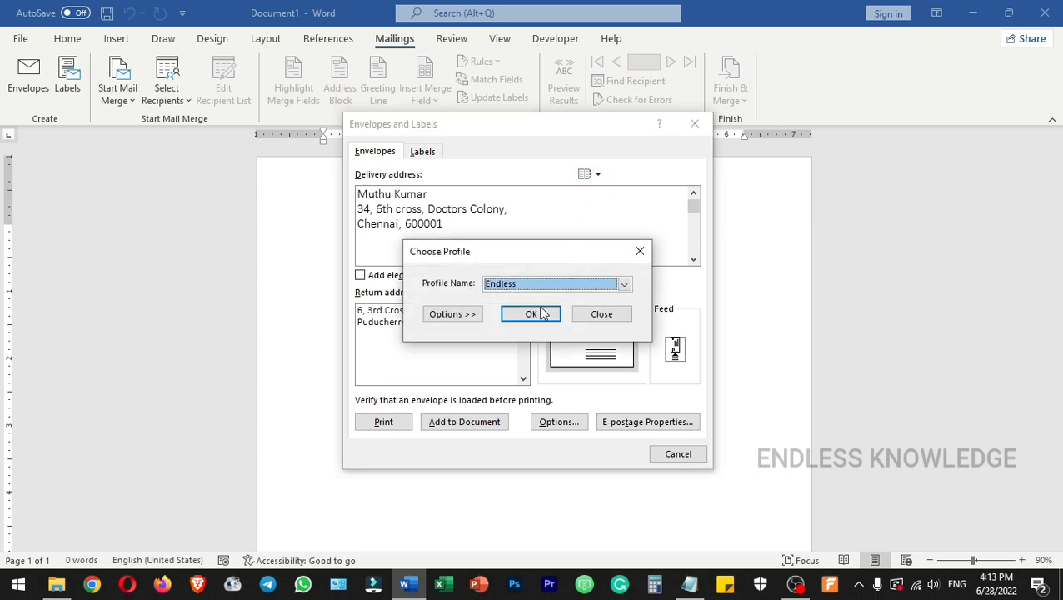
pyautogui.click(458, 313)
pyautogui.click(518, 240)
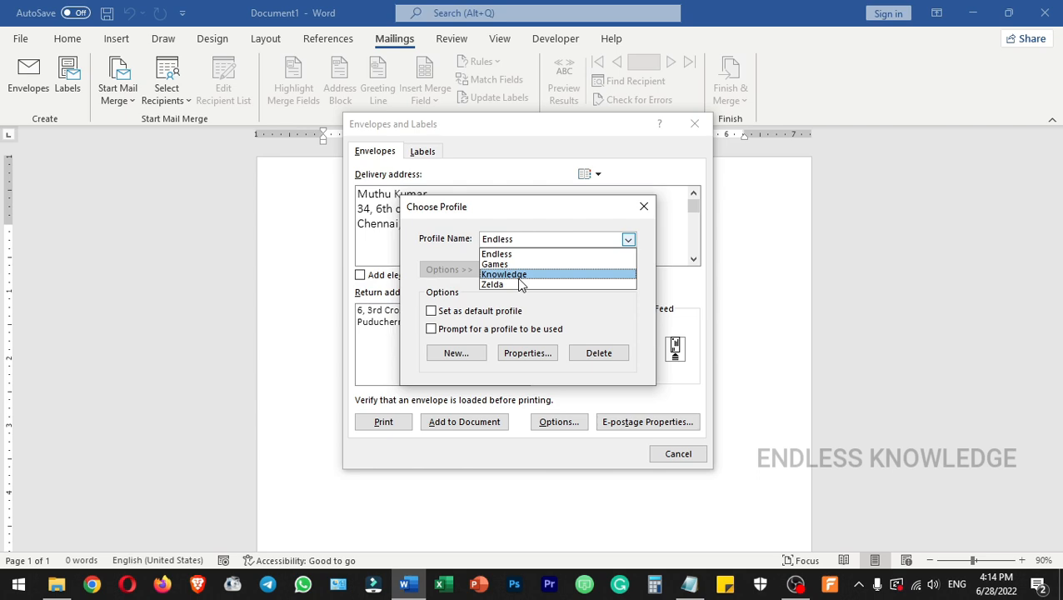
pyautogui.click(644, 208)
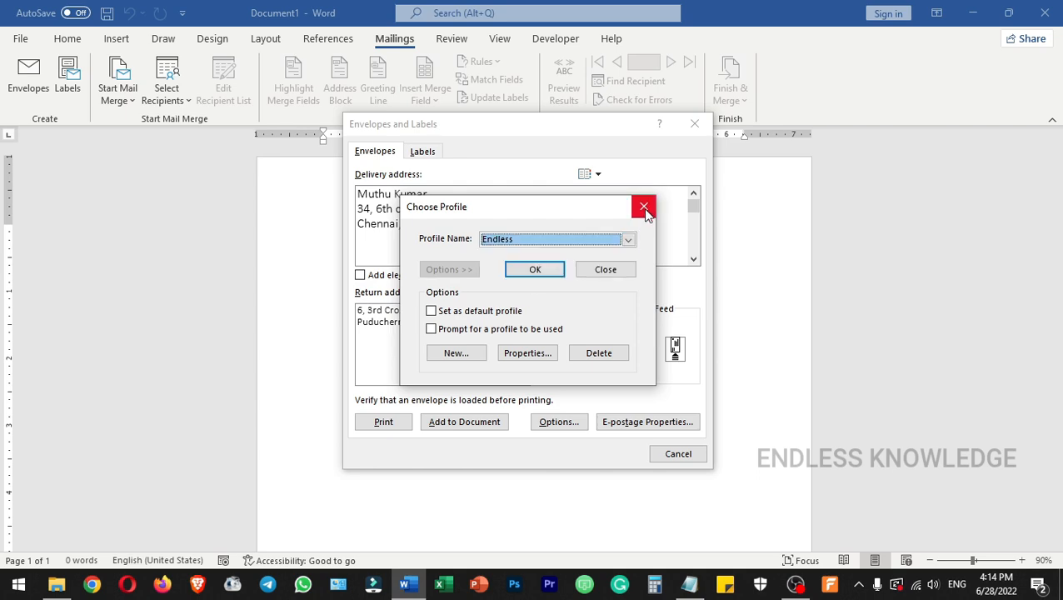
pyautogui.click(616, 274)
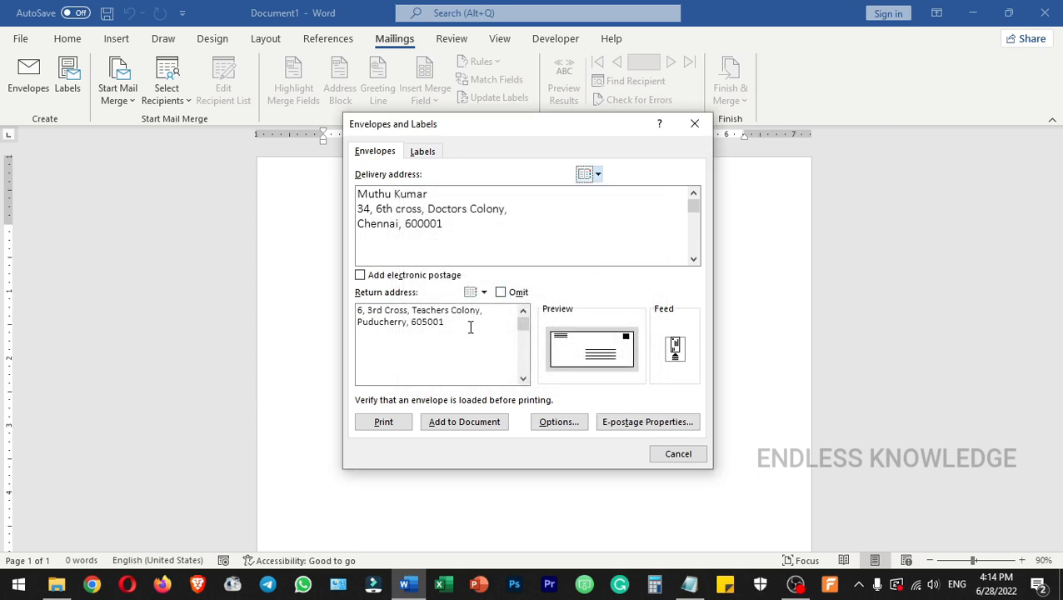
# Replace the envelope's return address with the sender's full name and address copied from the Notepad file.
pyautogui.click(689, 584)
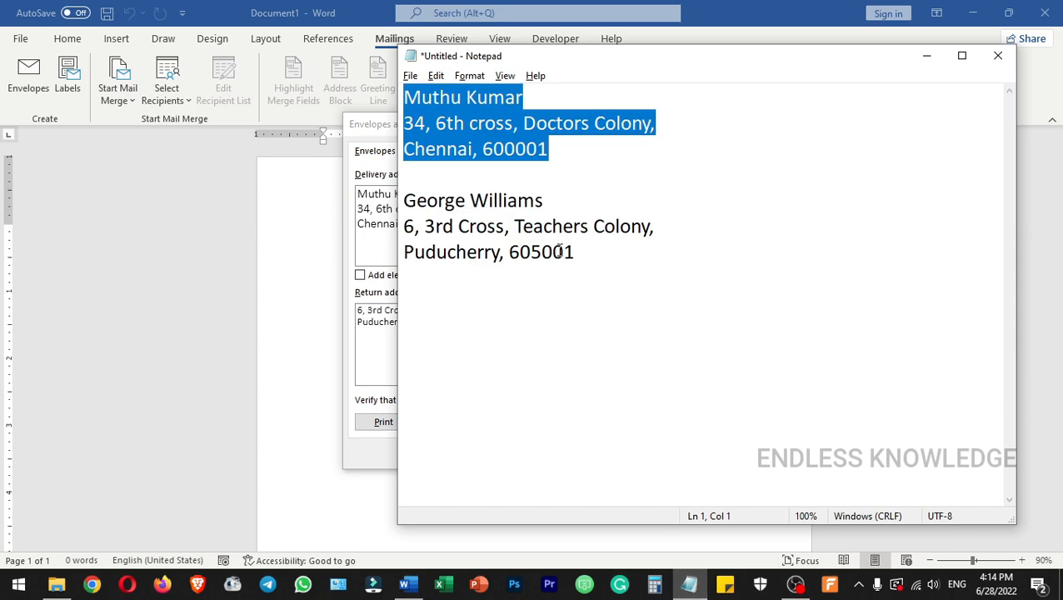
pyautogui.moveTo(583, 254); pyautogui.dragTo(403, 200)
pyautogui.hotkey('ctrl', 'c')
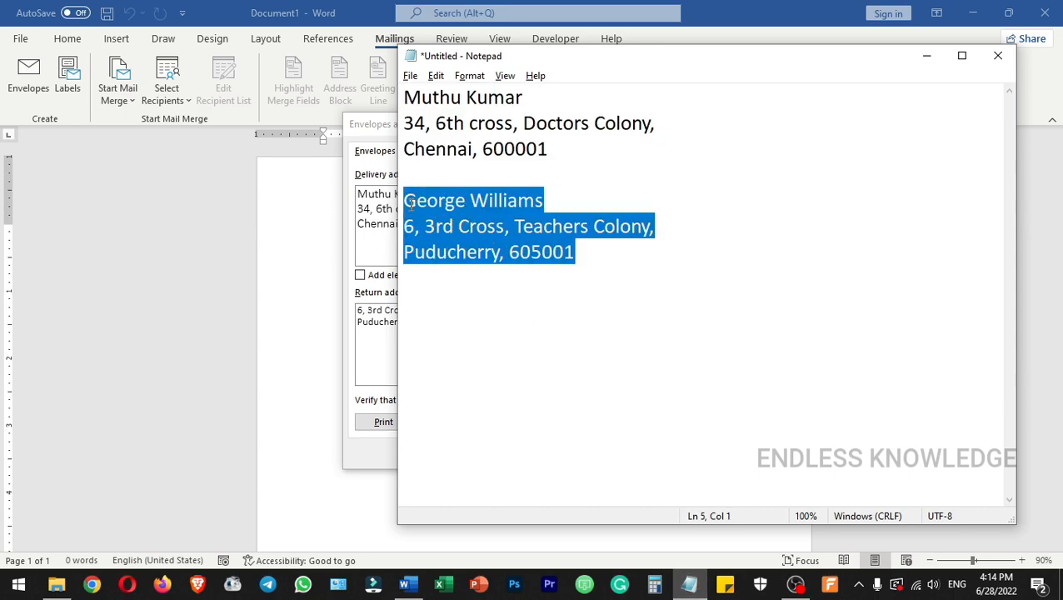
pyautogui.click(374, 339)
pyautogui.moveTo(467, 328); pyautogui.dragTo(357, 310)
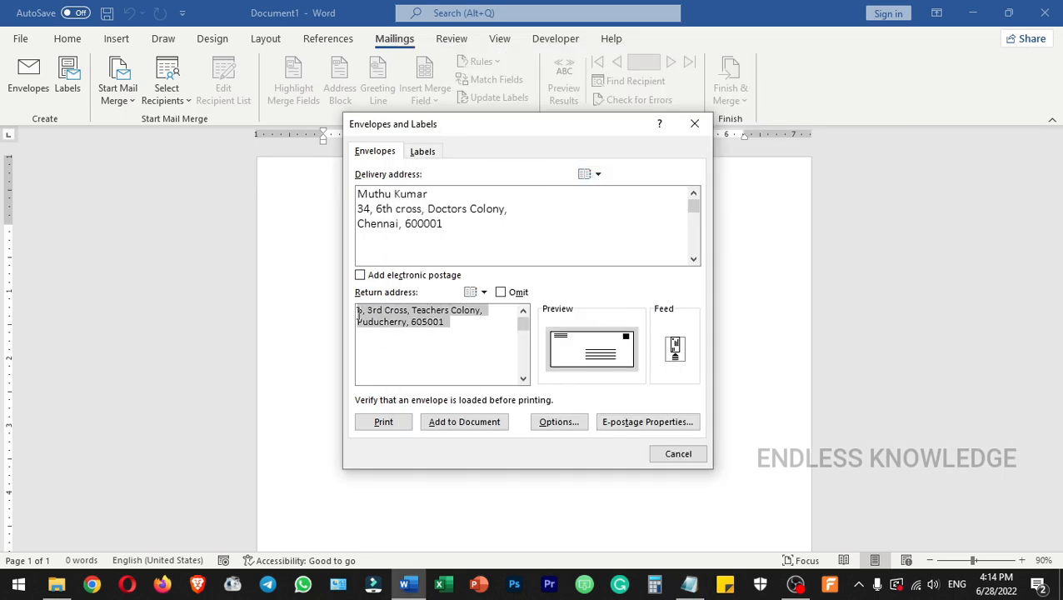
pyautogui.hotkey('ctrl', 'v')
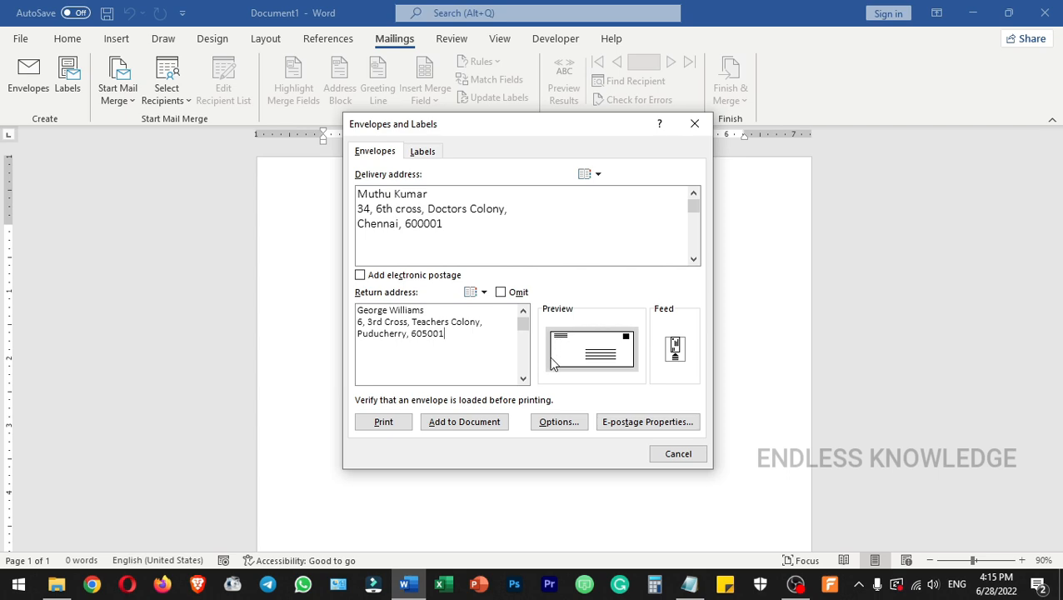
# Try omitting the return address from the envelope, and include it again.
pyautogui.click(504, 294)
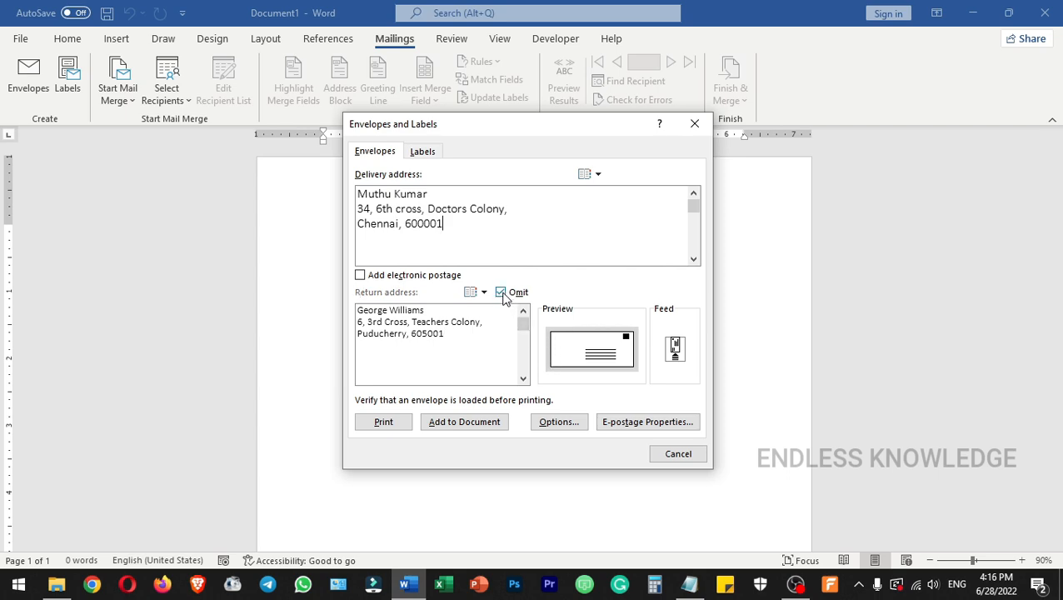
pyautogui.click(503, 294)
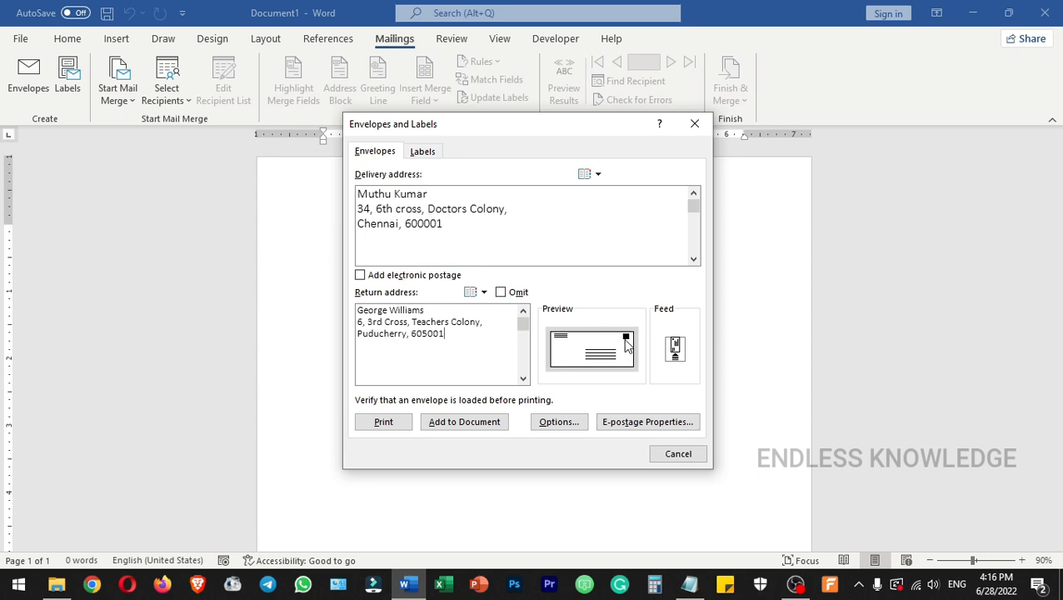
pyautogui.click(514, 296)
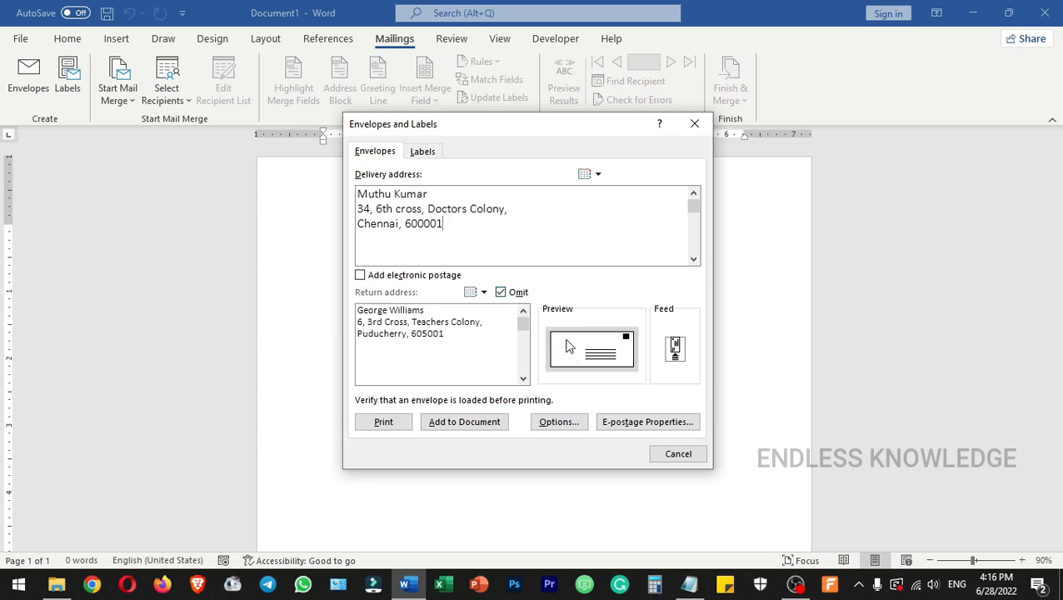
pyautogui.click(502, 293)
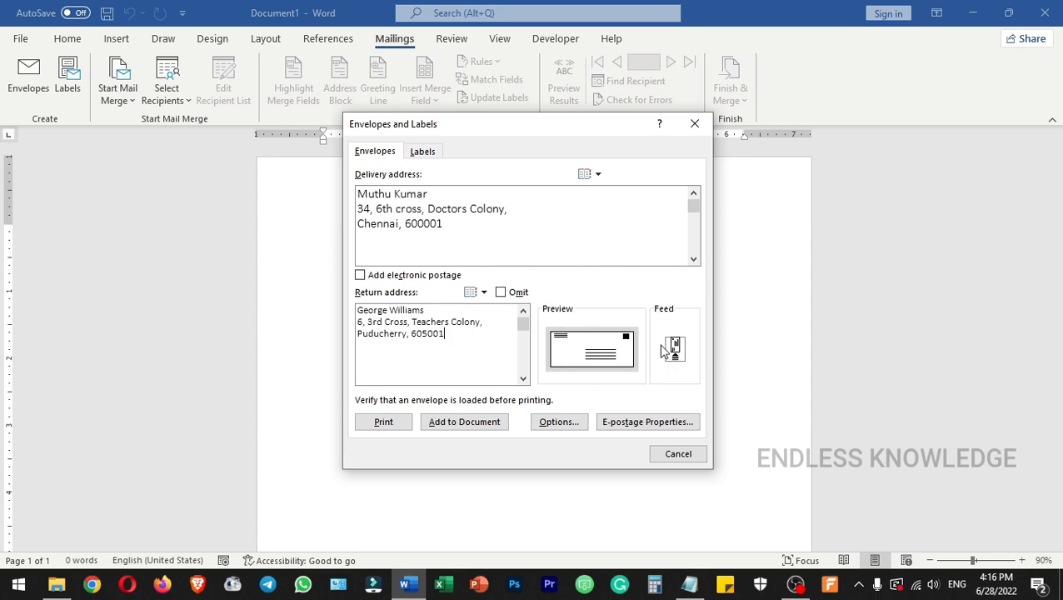
# In the envelope options, check the delivery address font and set the return address 0.5" from the top.
pyautogui.click(559, 422)
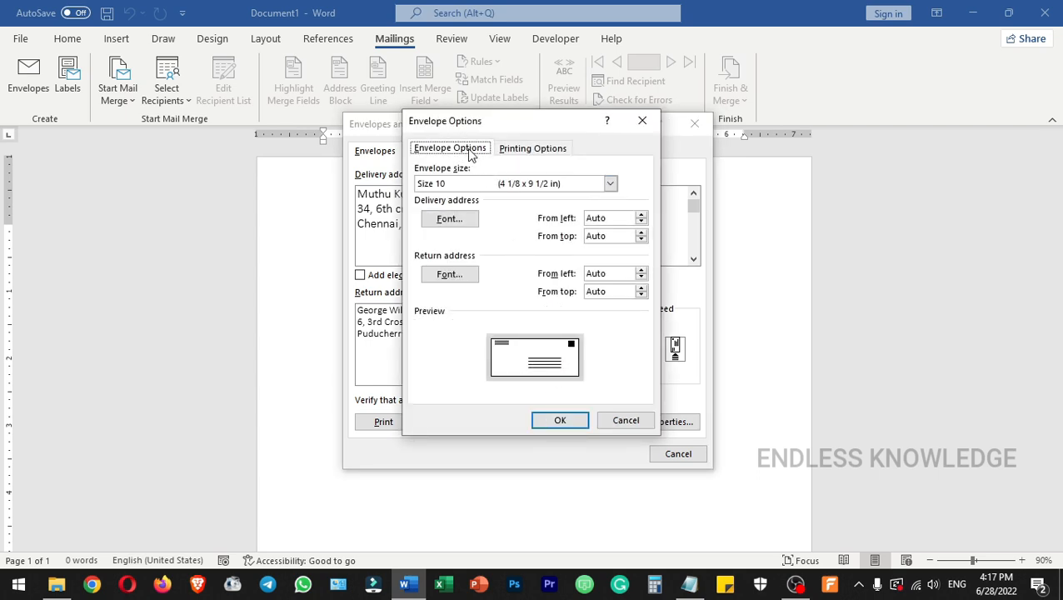
pyautogui.click(541, 154)
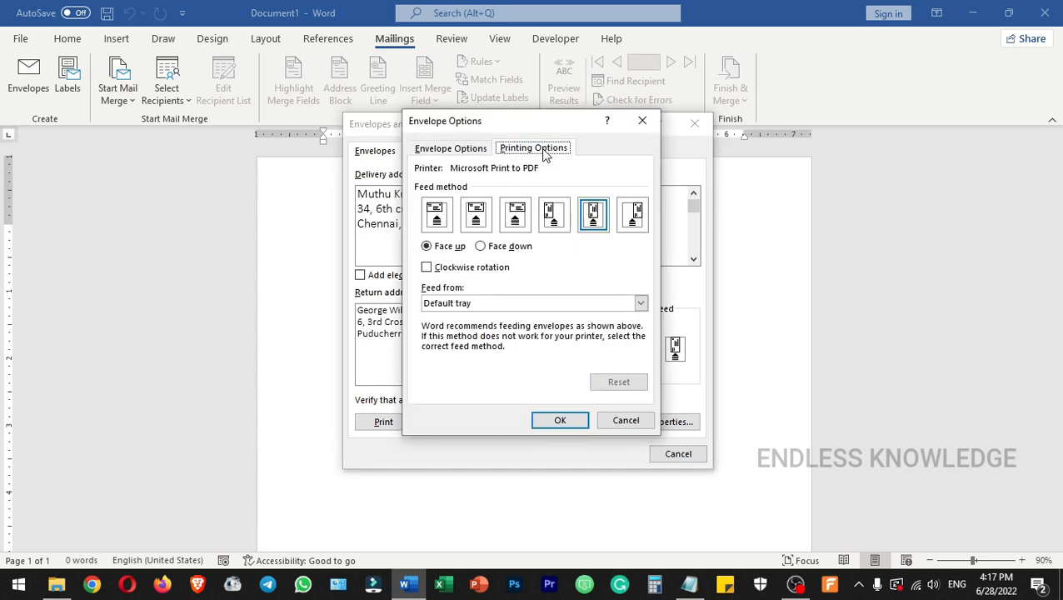
pyautogui.click(449, 149)
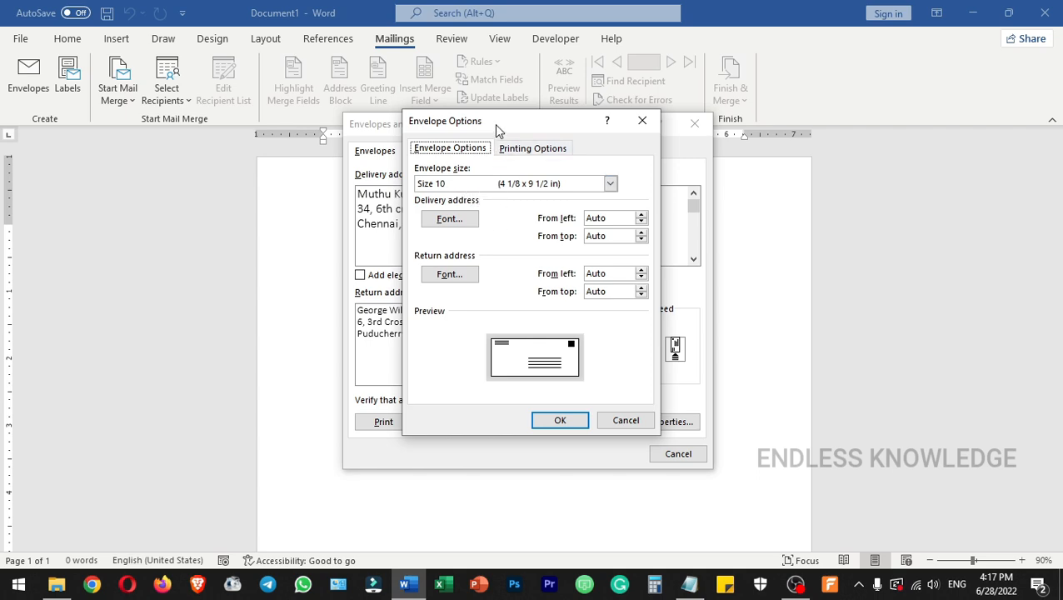
pyautogui.moveTo(493, 124); pyautogui.dragTo(636, 145)
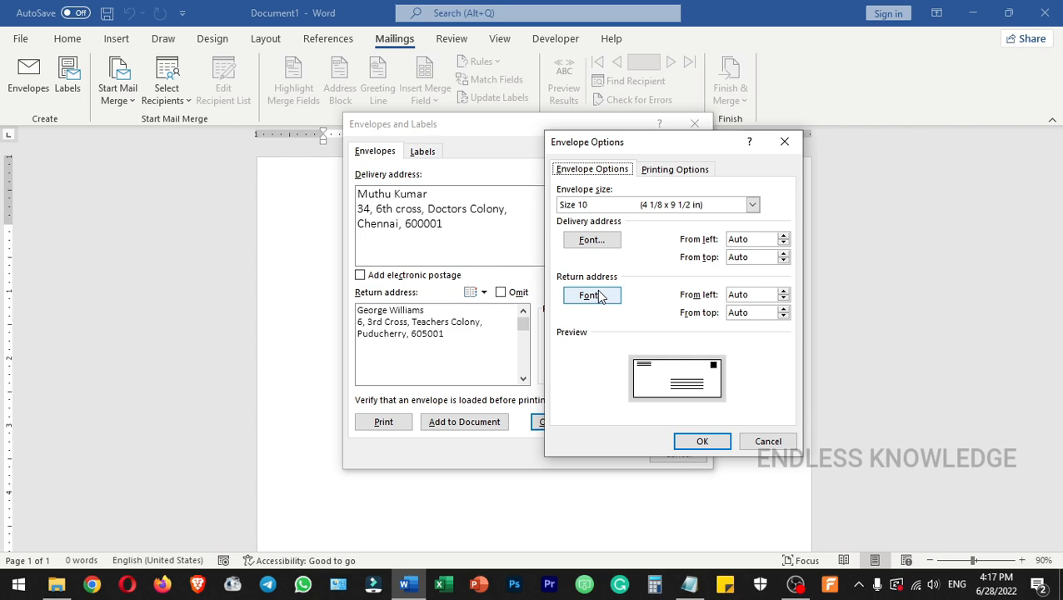
pyautogui.click(604, 241)
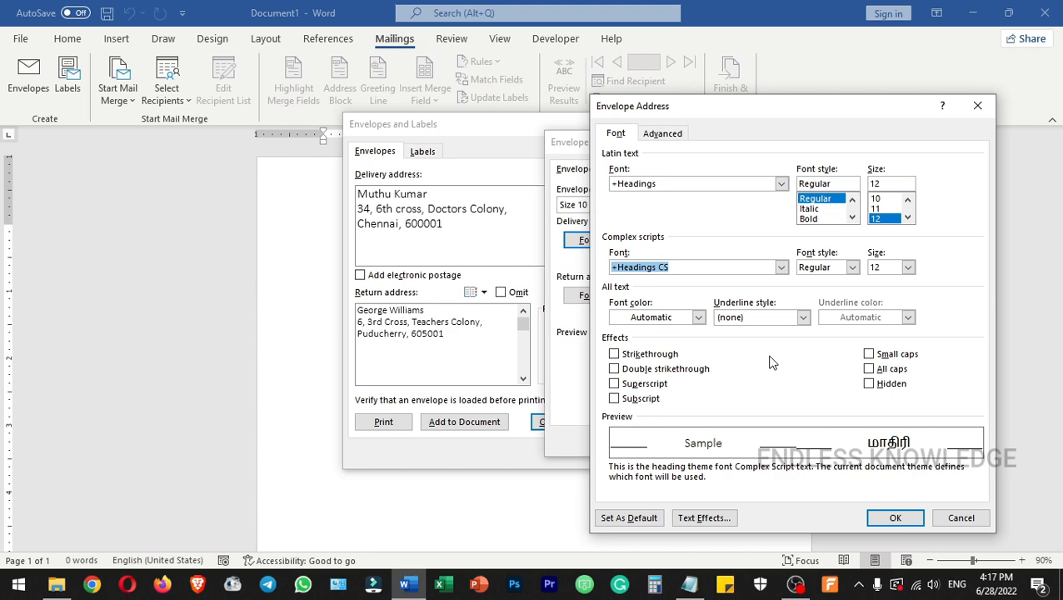
pyautogui.click(961, 517)
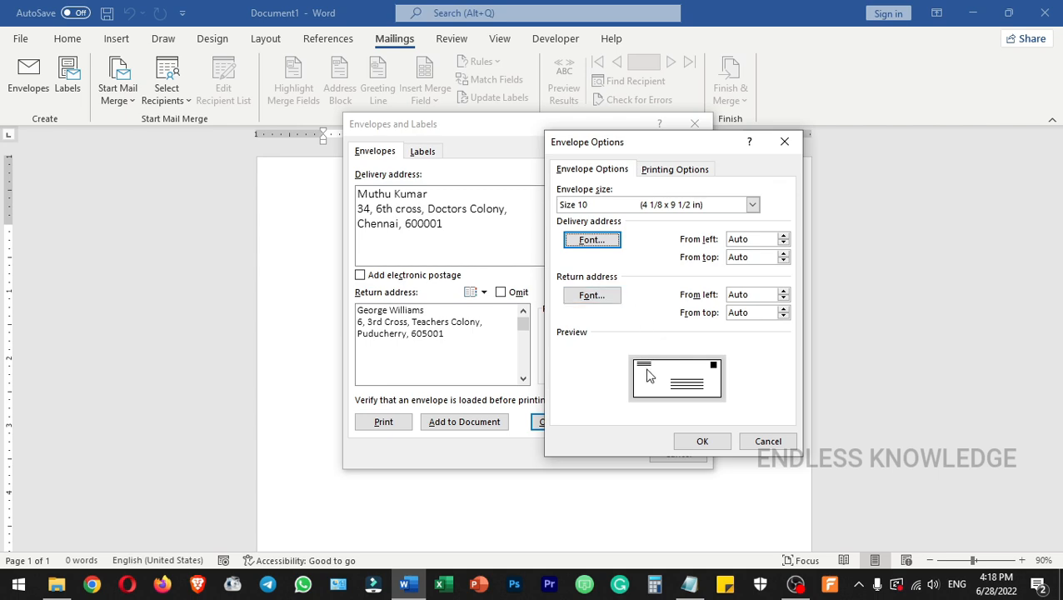
pyautogui.click(783, 308)
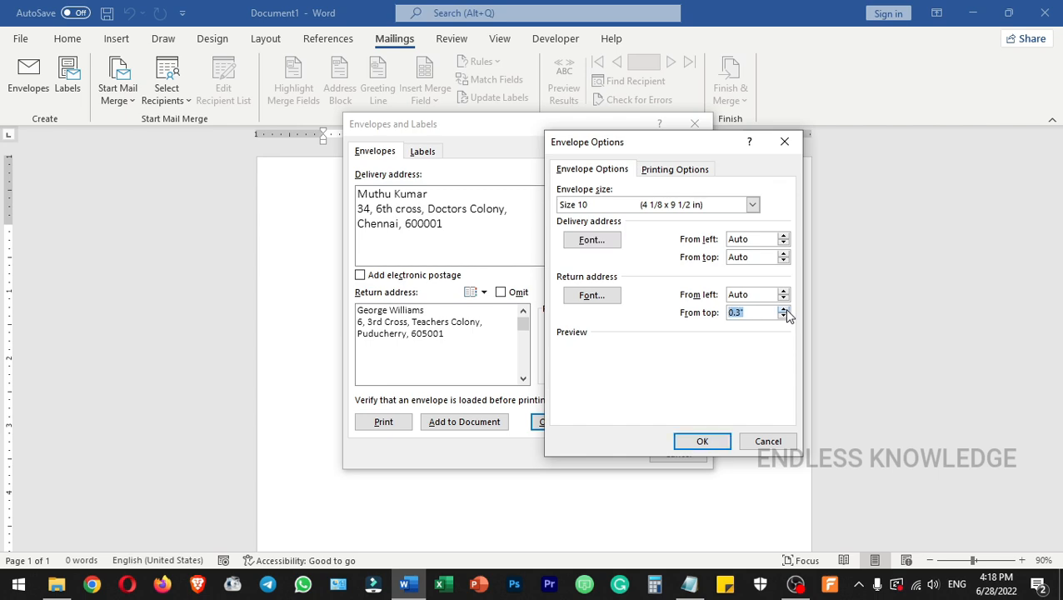
pyautogui.click(784, 308)
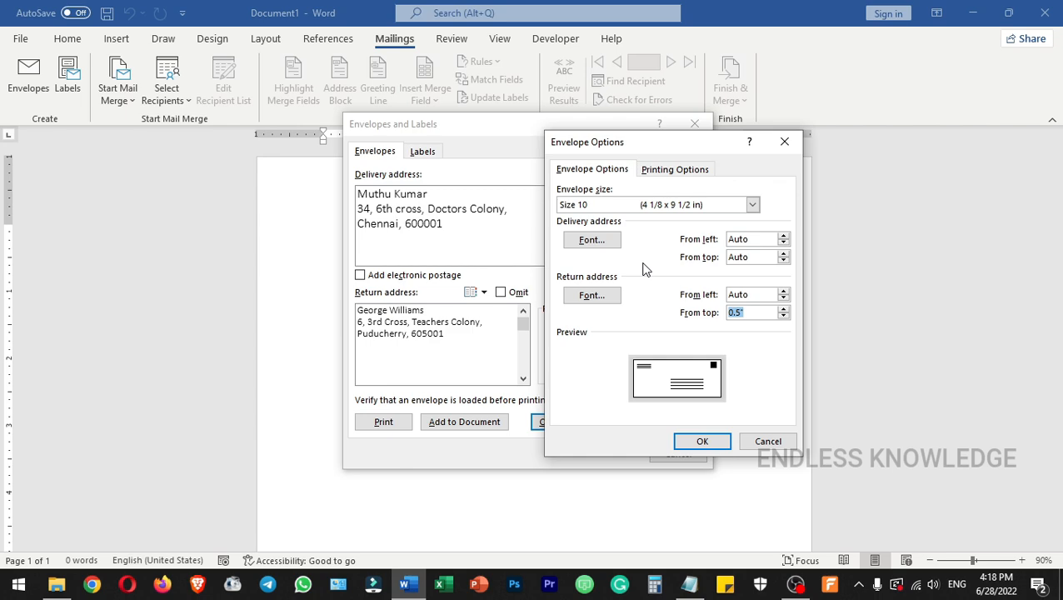
# Try the centred horizontal feed method, face-down feeding and clockwise rotation, and restore the recommended face-up feed method.
pyautogui.click(687, 171)
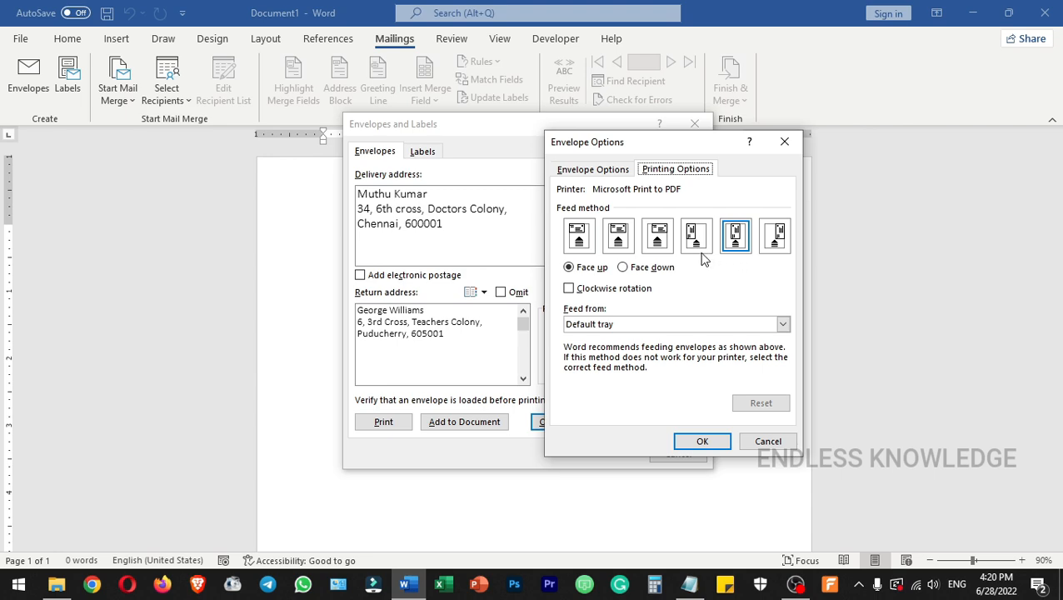
pyautogui.click(624, 234)
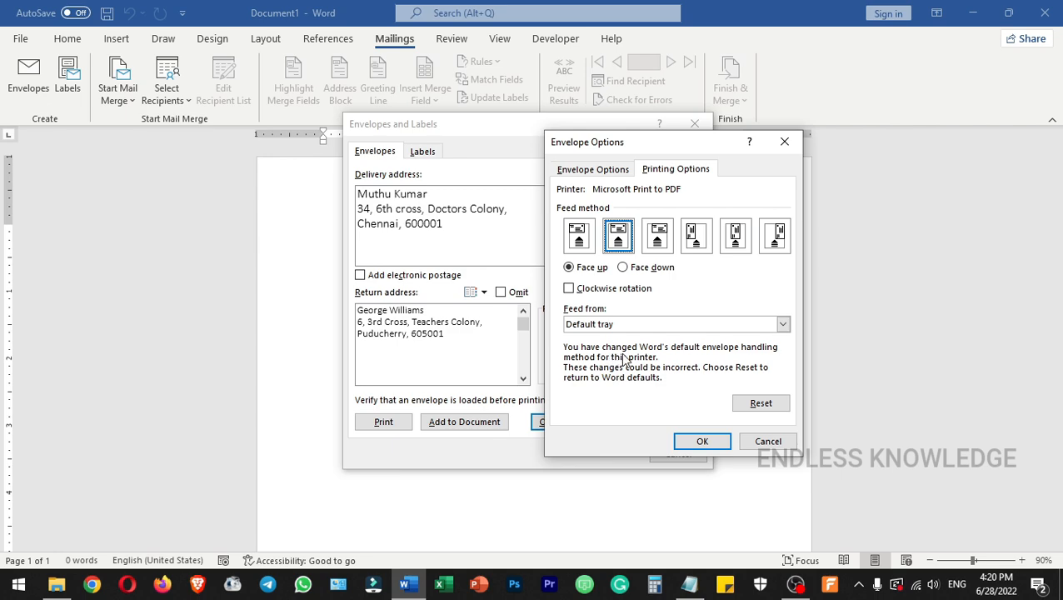
pyautogui.click(645, 269)
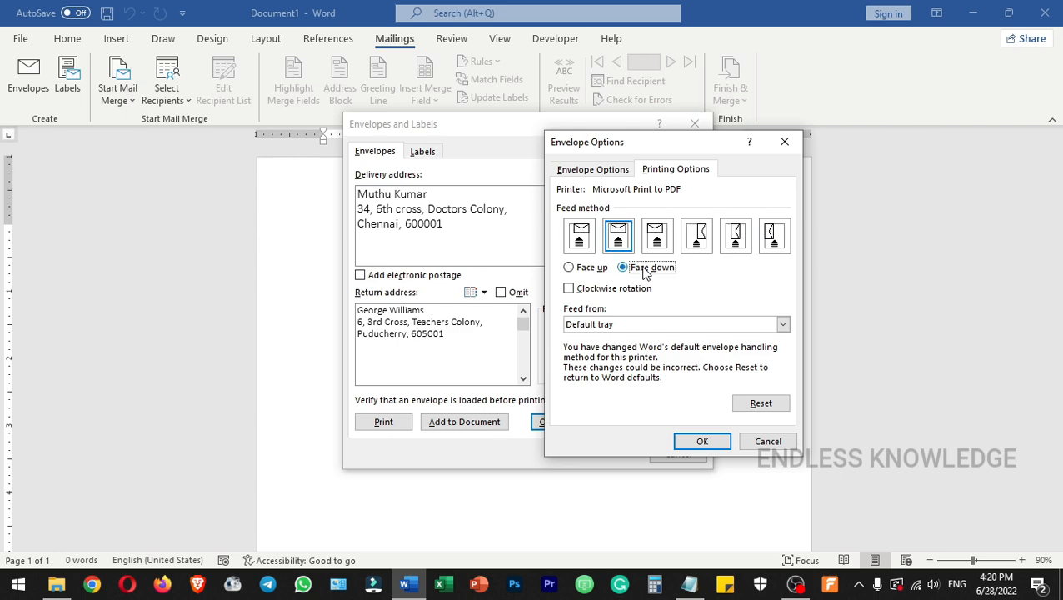
pyautogui.click(592, 268)
pyautogui.click(601, 292)
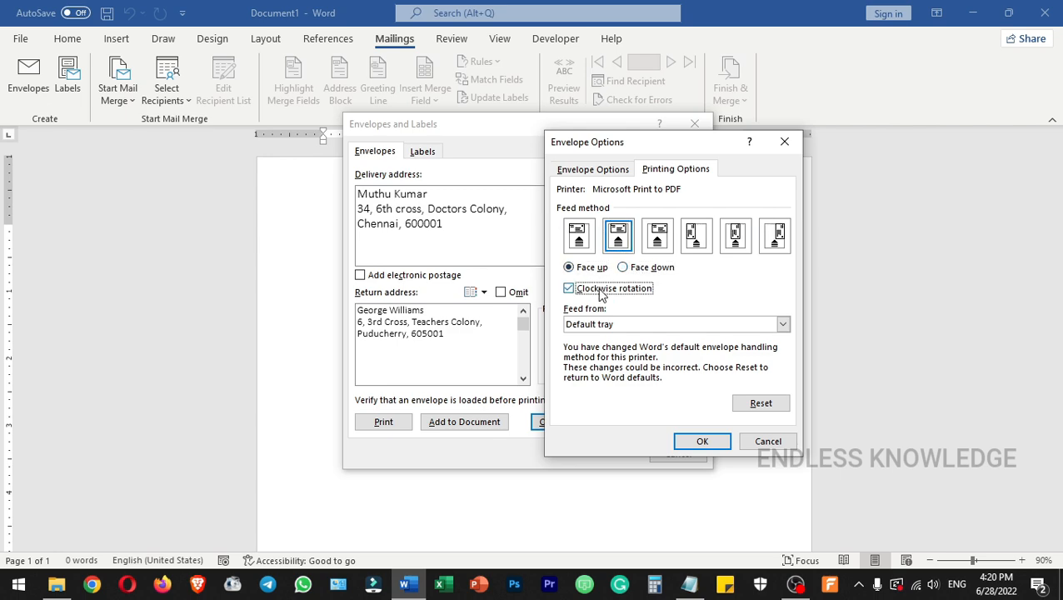
pyautogui.click(602, 291)
pyautogui.click(736, 242)
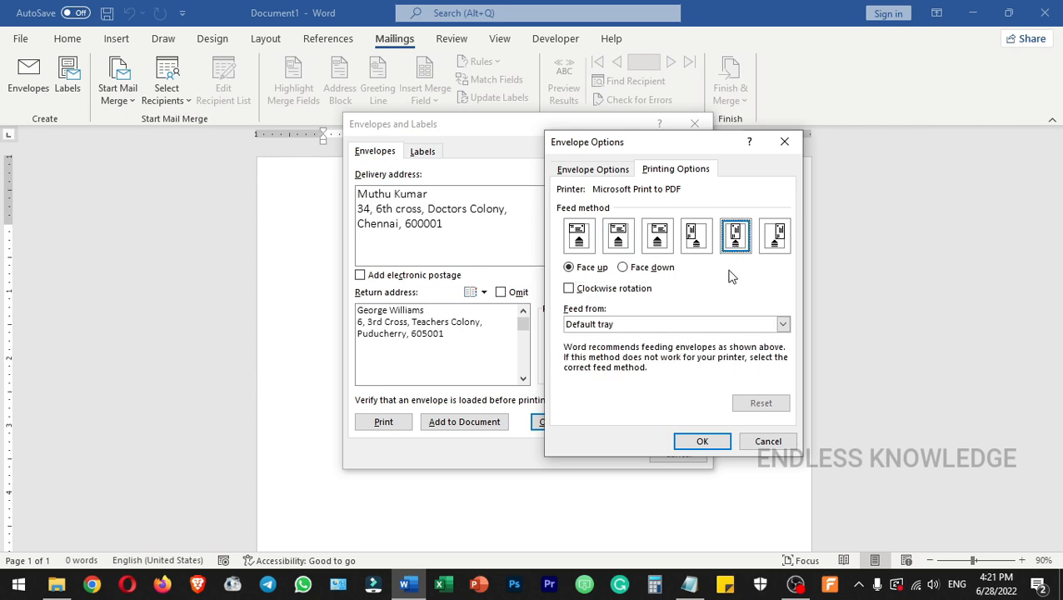
pyautogui.click(706, 375)
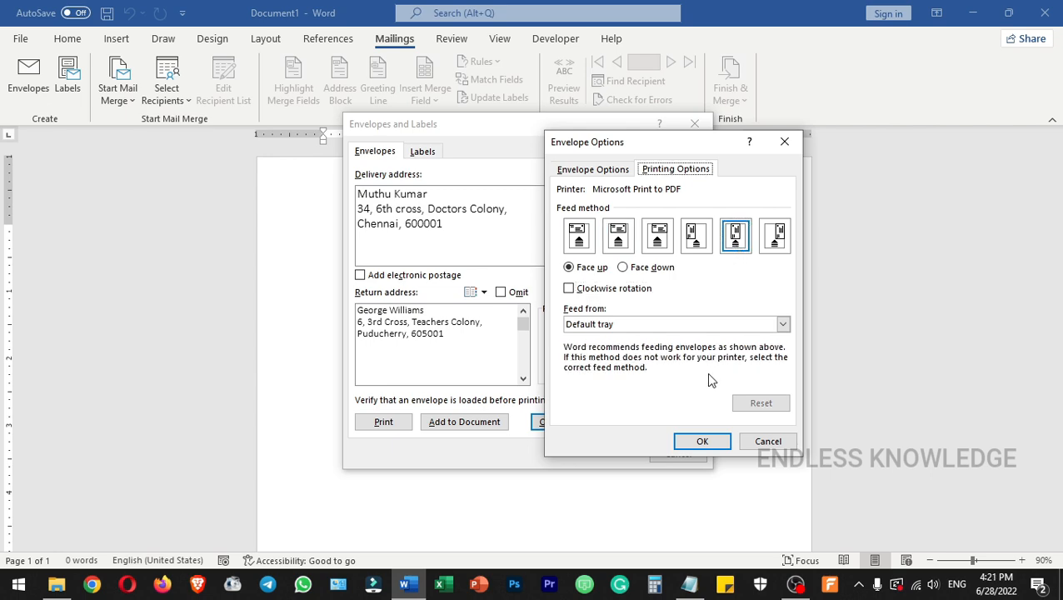
# Go back to the envelope size and address position settings and confirm the envelope options.
pyautogui.click(603, 171)
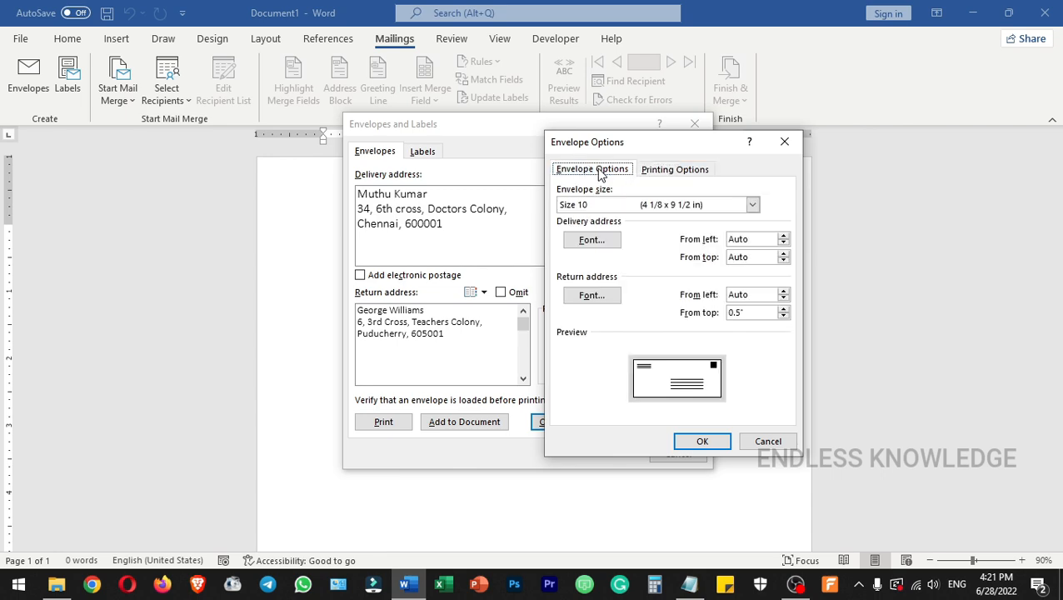
pyautogui.click(738, 319)
pyautogui.click(713, 443)
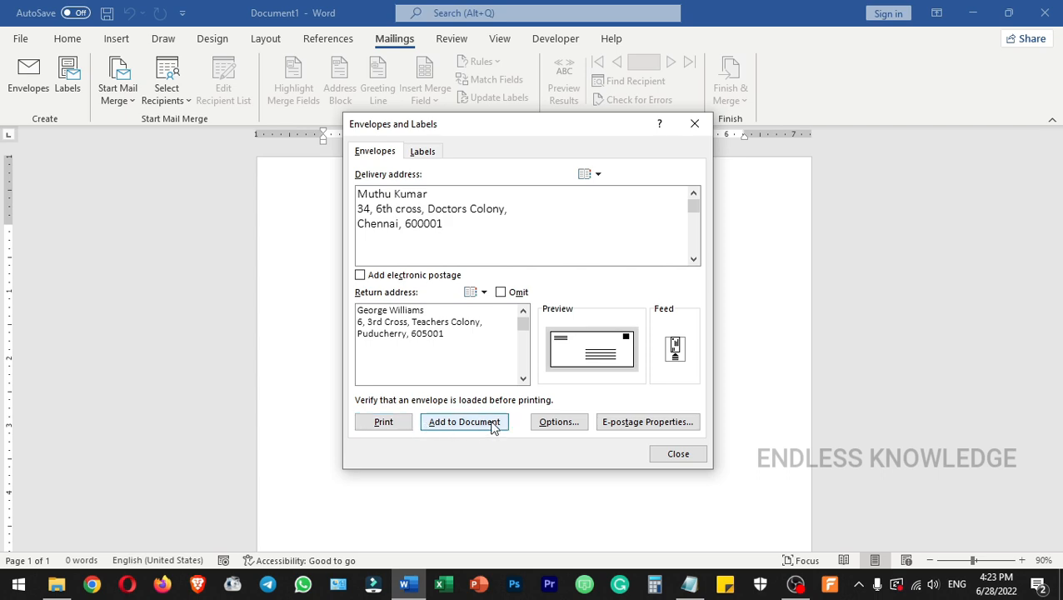
# Print the envelope and save the new return address as the default return address.
pyautogui.click(386, 425)
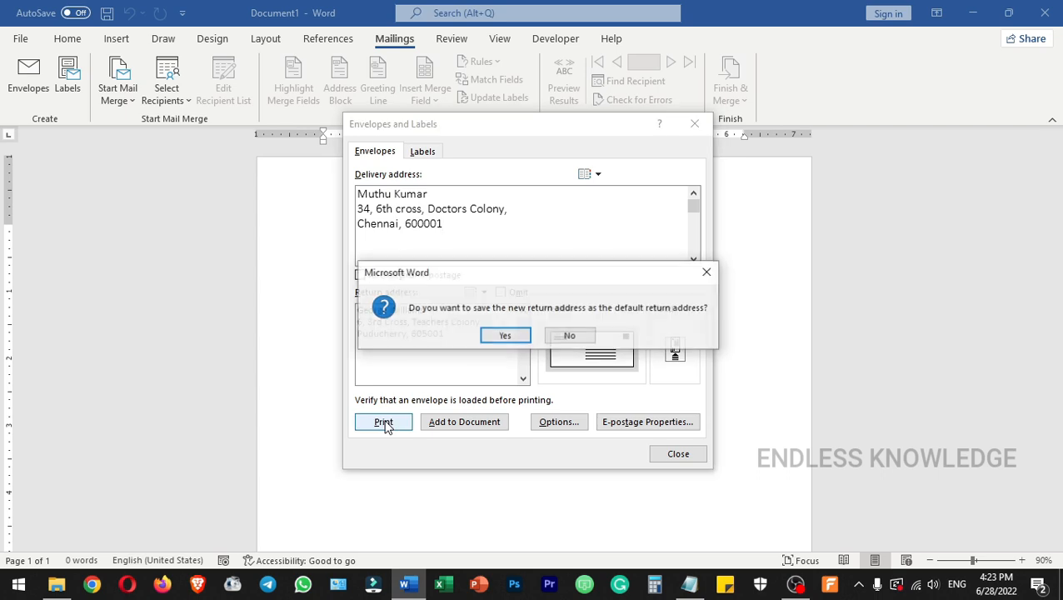
pyautogui.moveTo(514, 279); pyautogui.dragTo(519, 194)
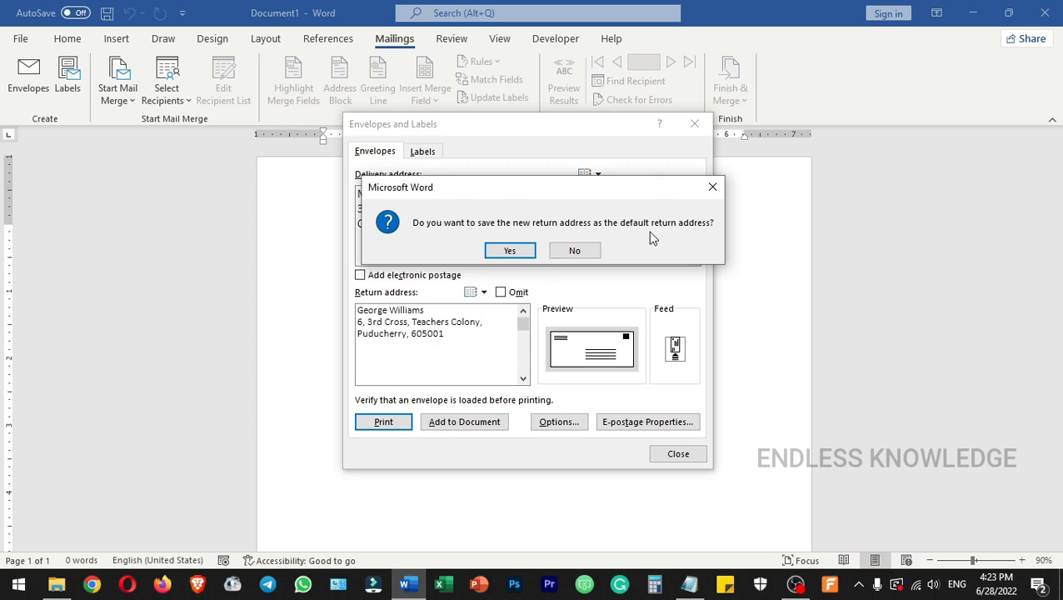
pyautogui.click(505, 251)
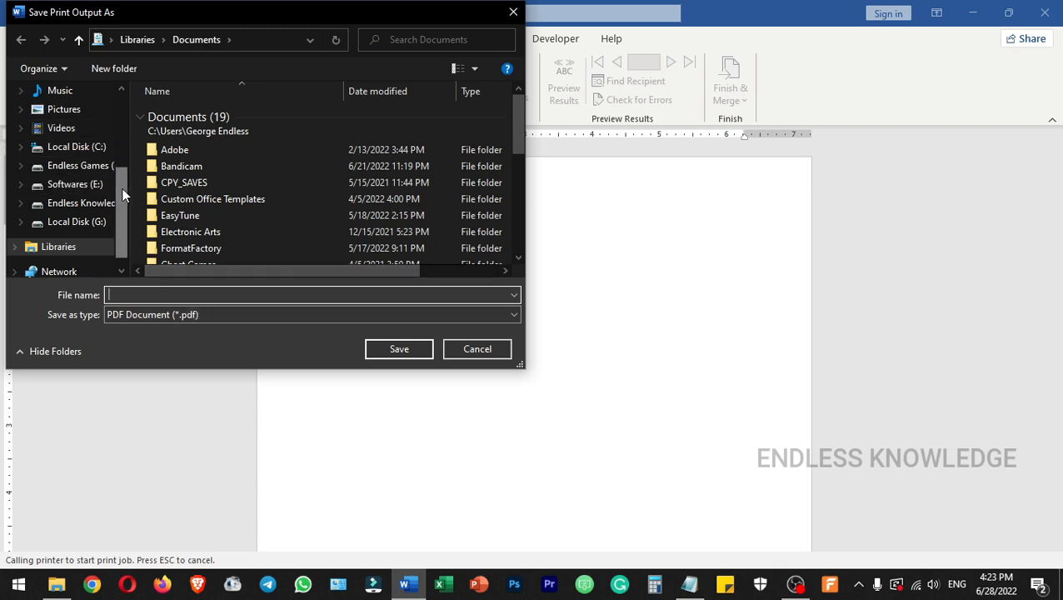
# Save the print output as a PDF document named Sam on the Desktop.
pyautogui.scroll(2, 116, 166)
pyautogui.click(83, 134)
pyautogui.click(193, 296)
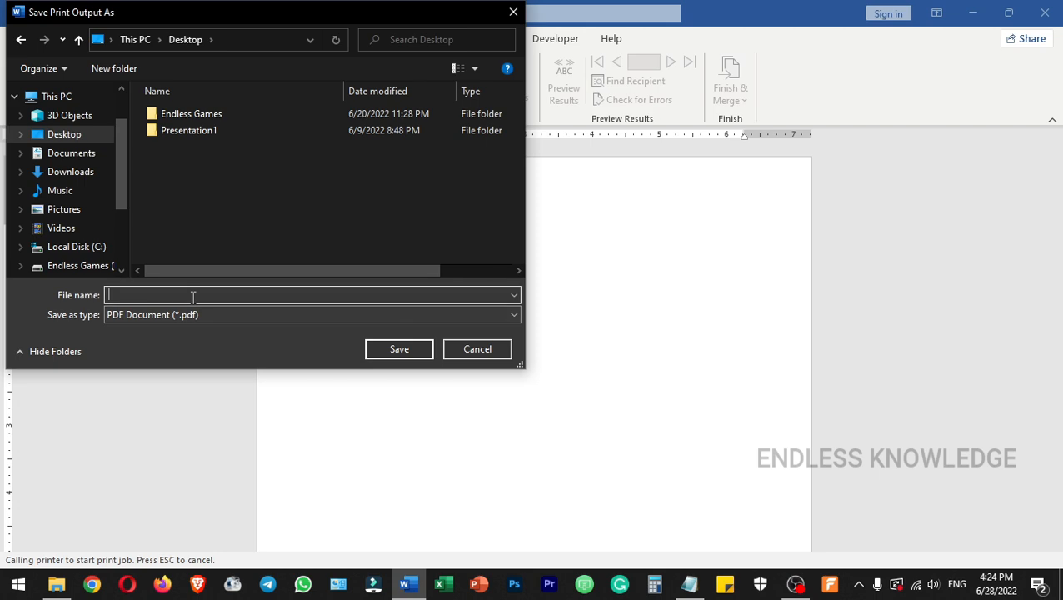
pyautogui.write('Sam')
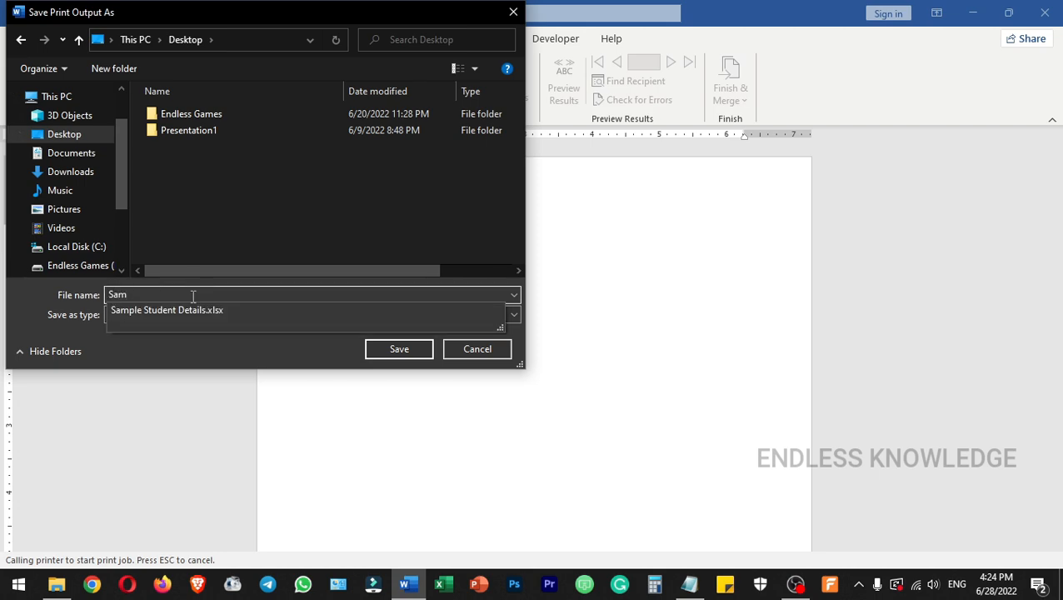
pyautogui.click(414, 350)
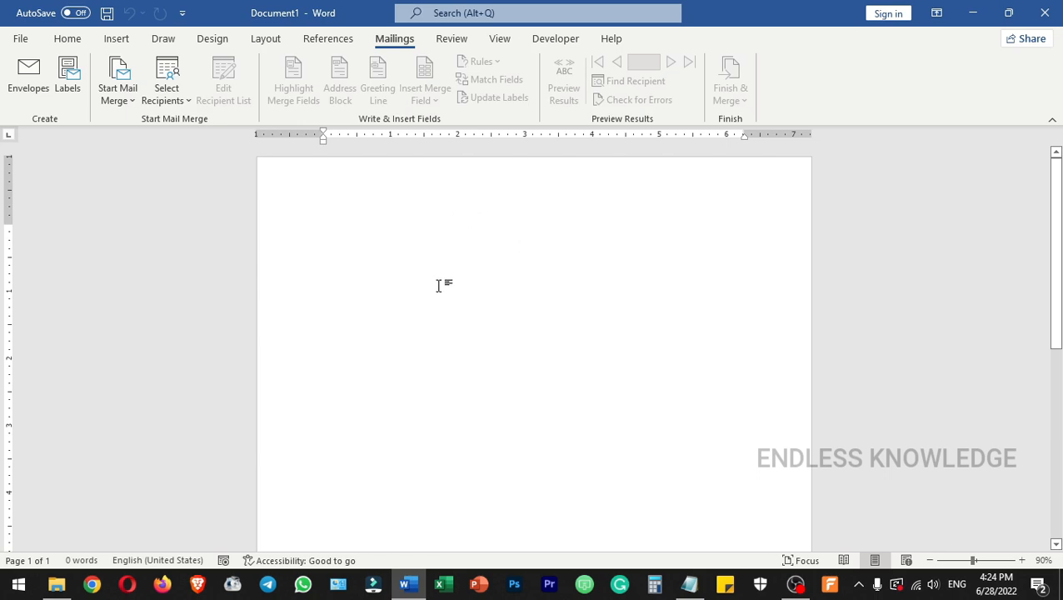
# Start another envelope and paste the recipient's saved address from the clipboard history as the delivery address.
pyautogui.click(37, 81)
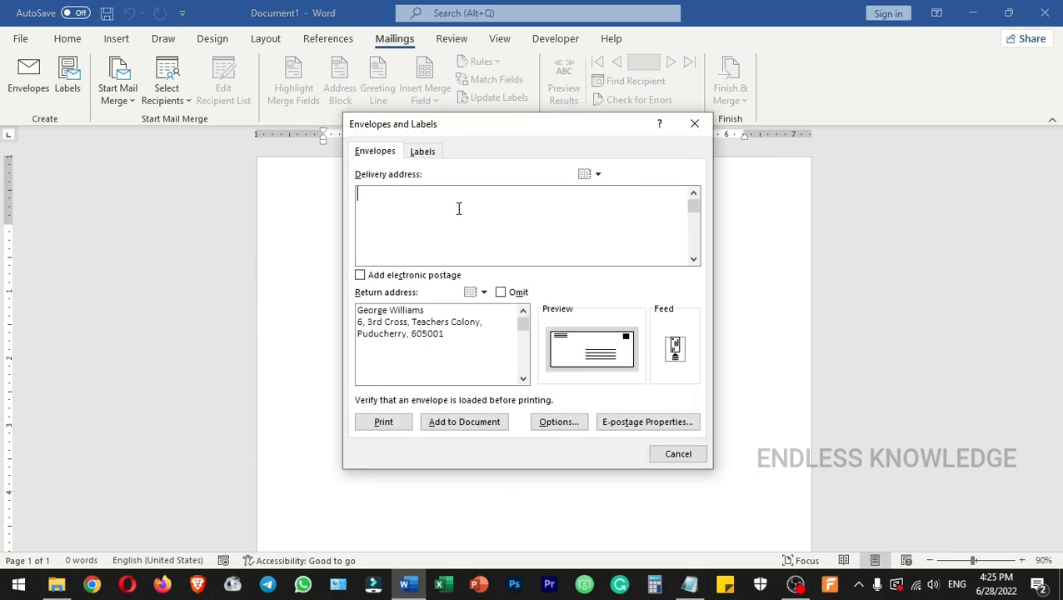
pyautogui.press('super+v')
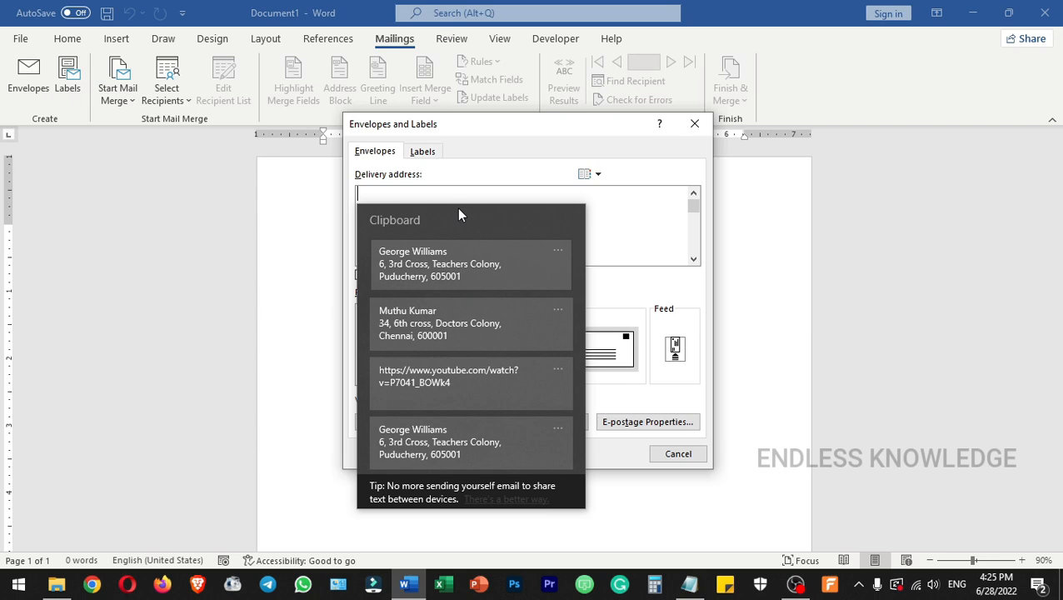
pyautogui.click(449, 304)
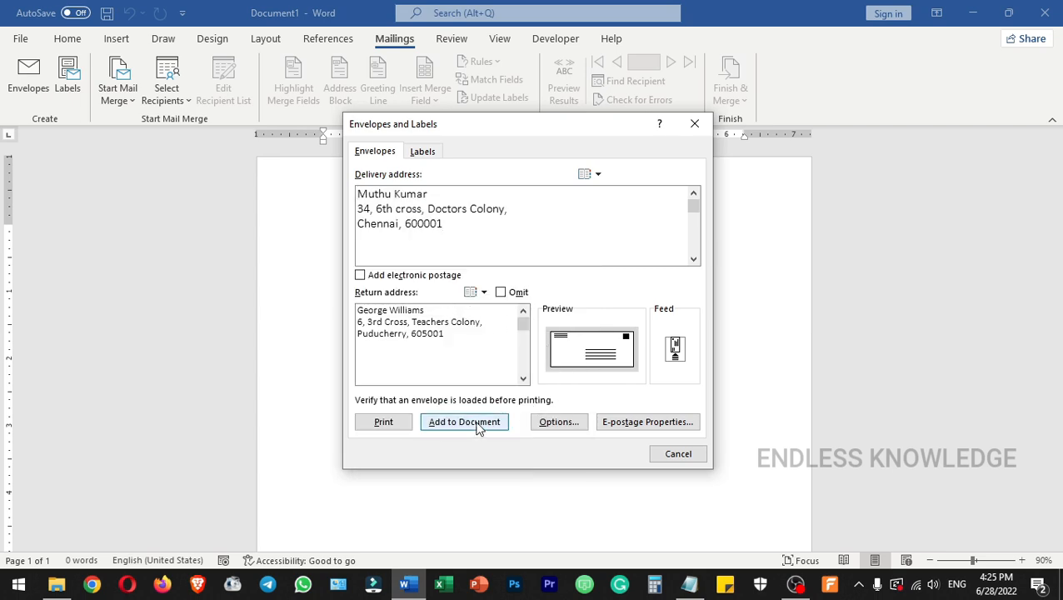
# Set the return address 0.4" from the top in the envelope options and add the envelope to the document.
pyautogui.click(557, 421)
pyautogui.click(783, 315)
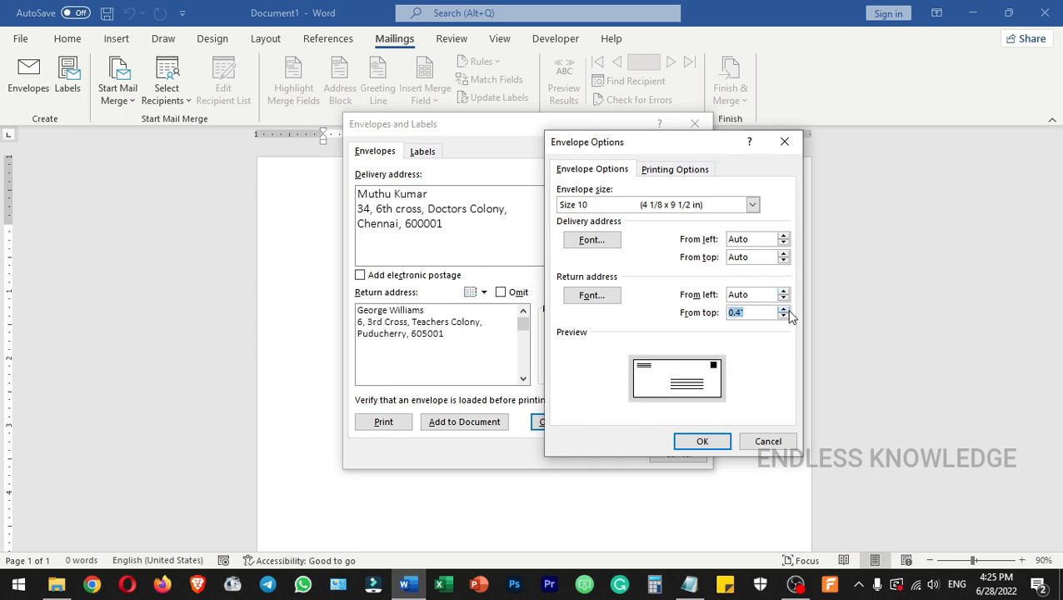
pyautogui.click(702, 441)
pyautogui.click(471, 419)
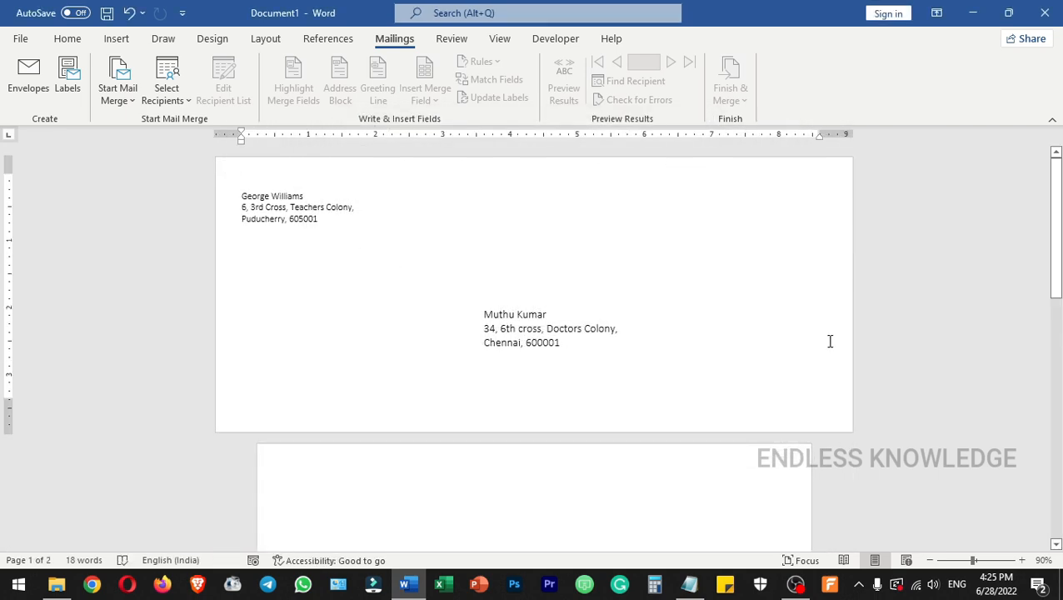
# Open Sam.pdf from the desktop in Acrobat Reader, examine the address layout of the printed envelope, and return to Word.
pyautogui.click(1059, 587)
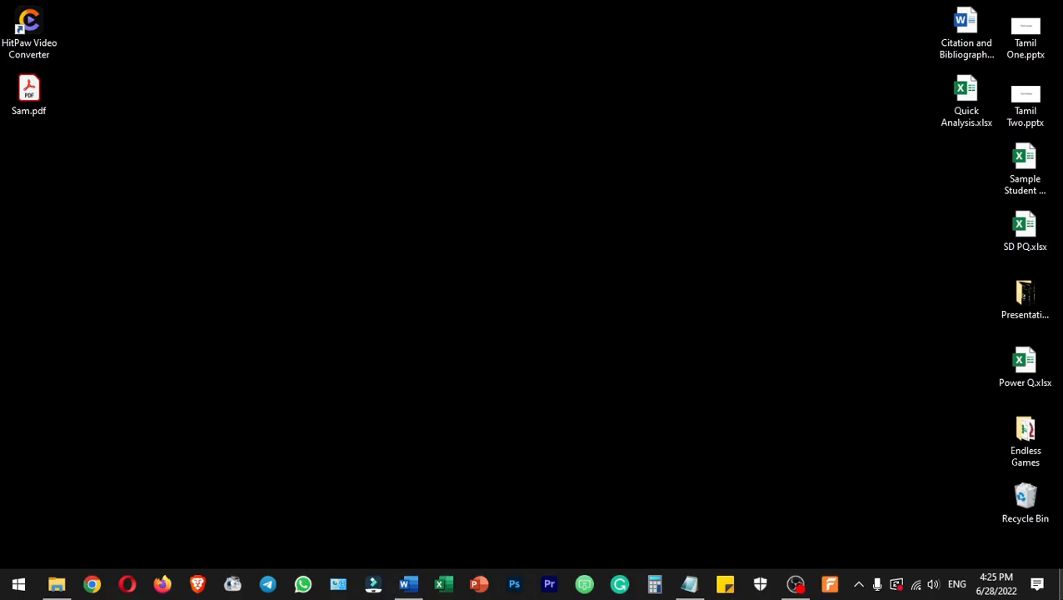
pyautogui.doubleClick(32, 81)
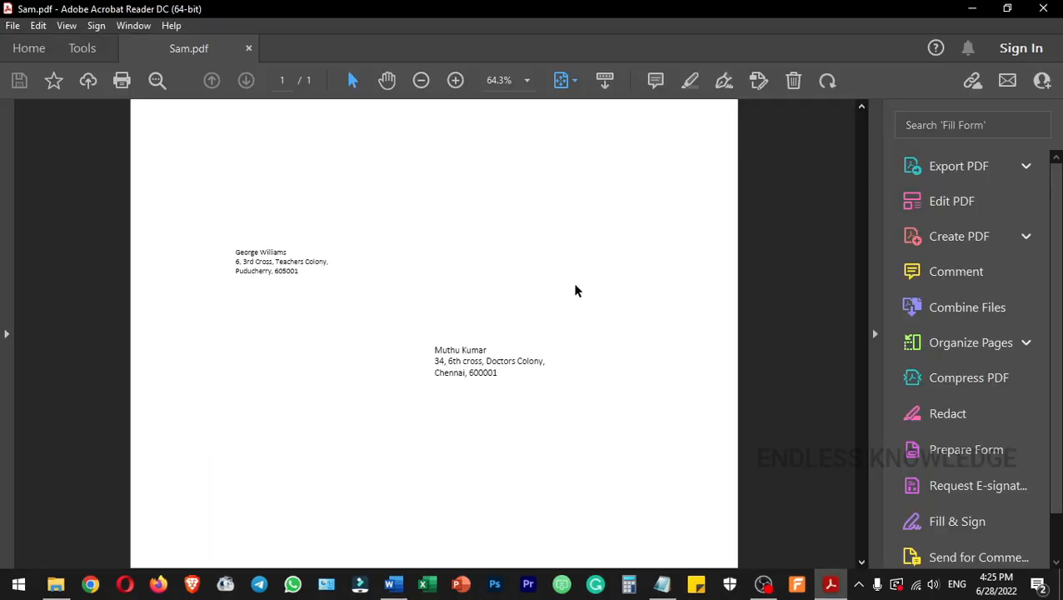
pyautogui.scroll(-1, 574, 289)
pyautogui.scroll(1, 574, 289)
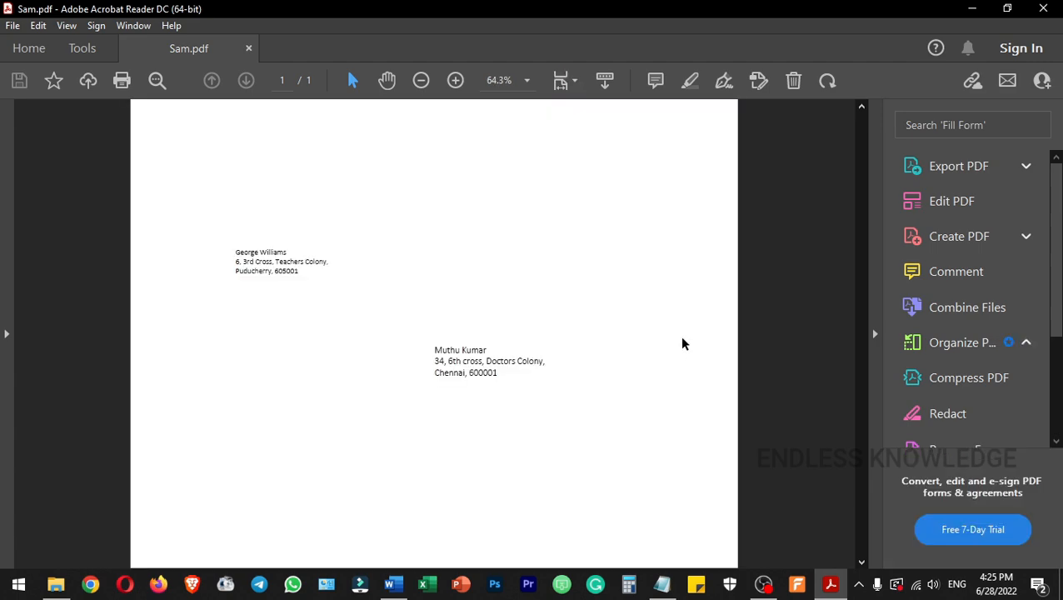
pyautogui.hotkey('alt', 'Tab')
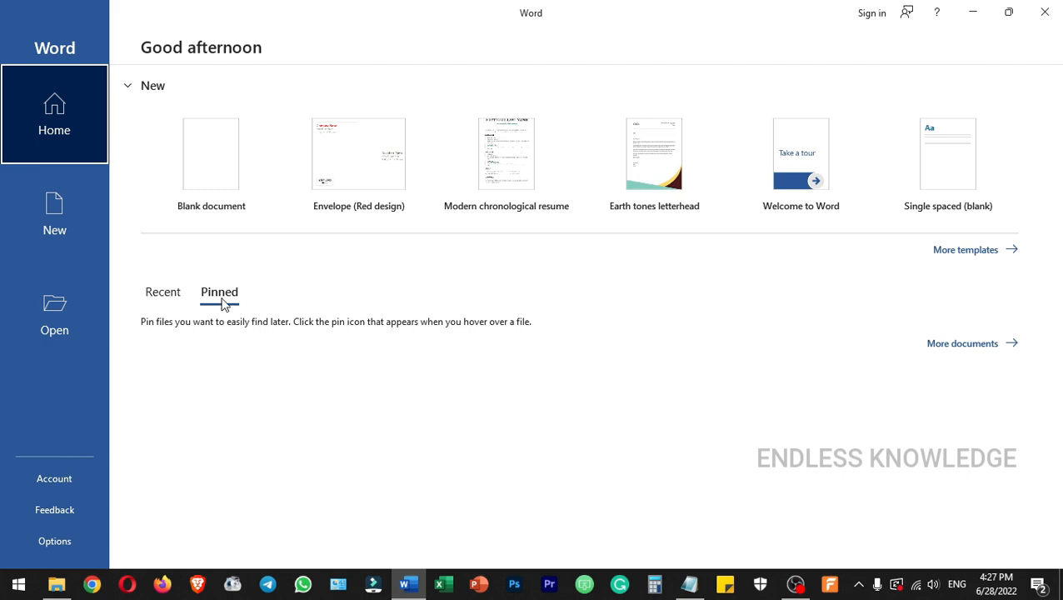
# Search the online templates for a new document with the term "envelopes".
pyautogui.click(76, 216)
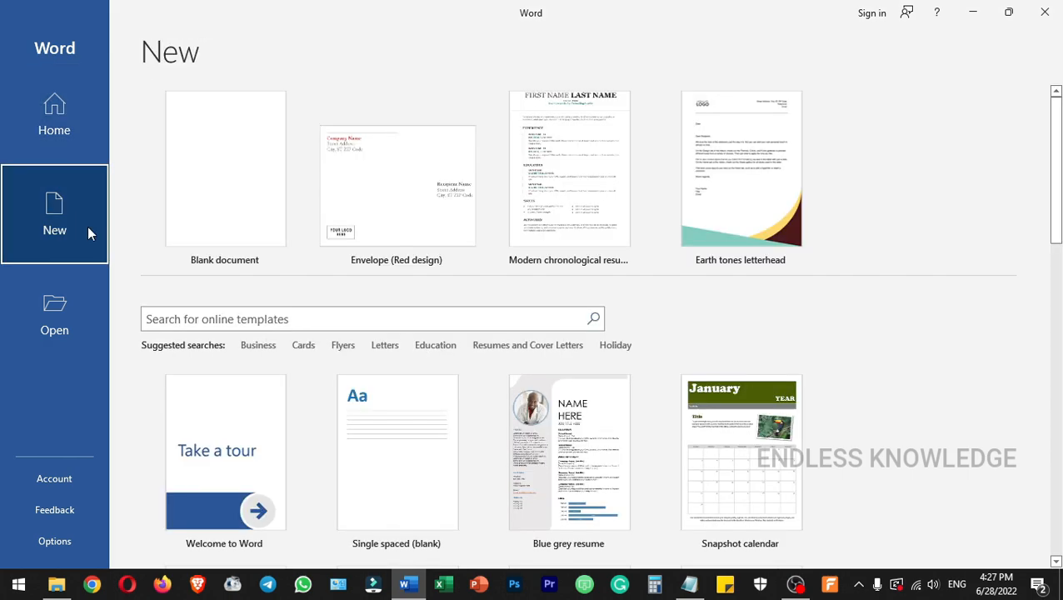
pyautogui.click(246, 317)
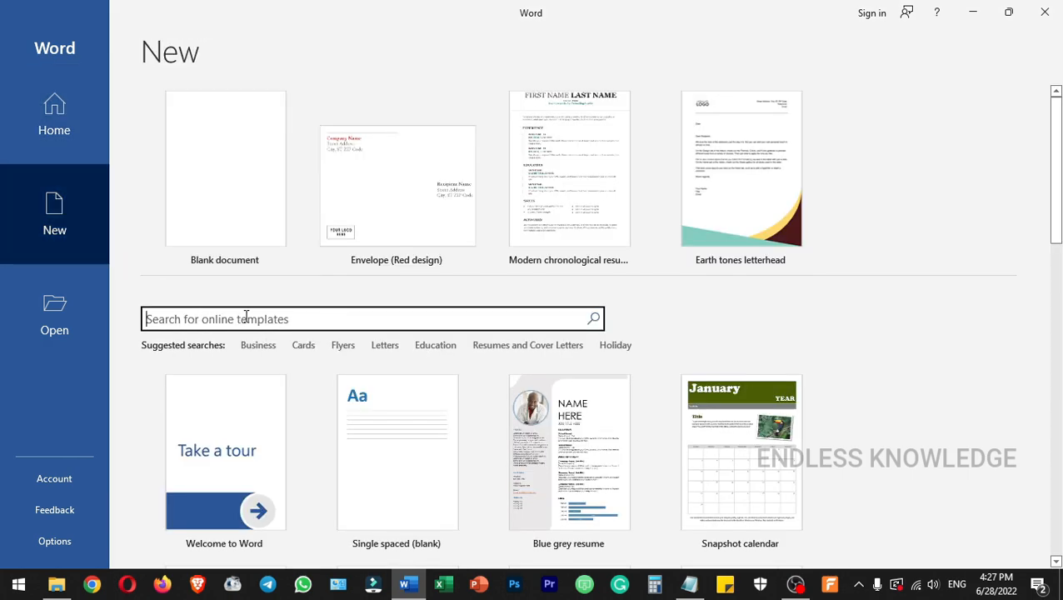
pyautogui.write('enve')
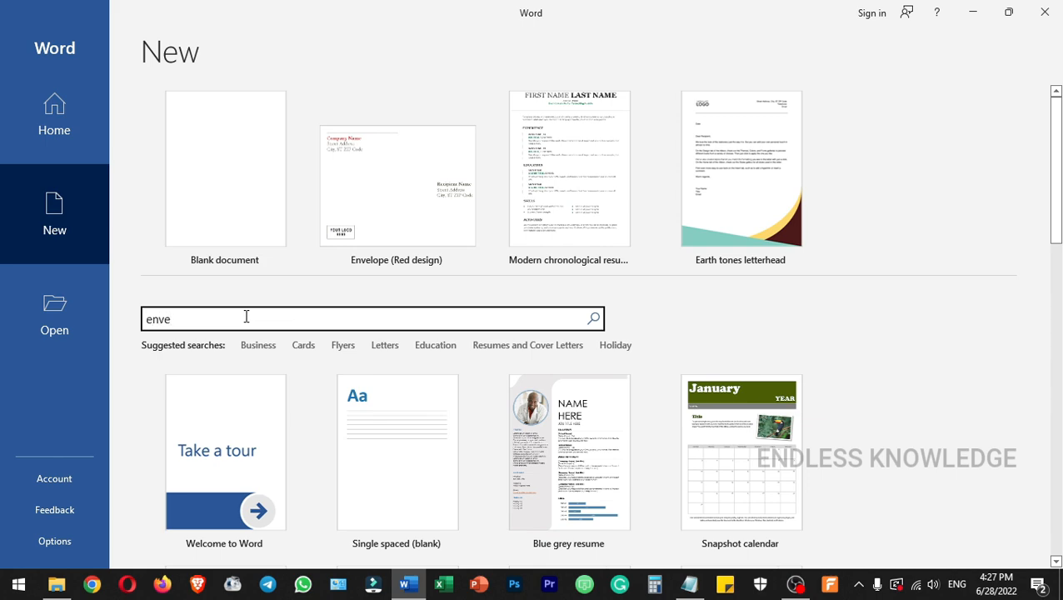
pyautogui.write('lopes')
pyautogui.press('Return')
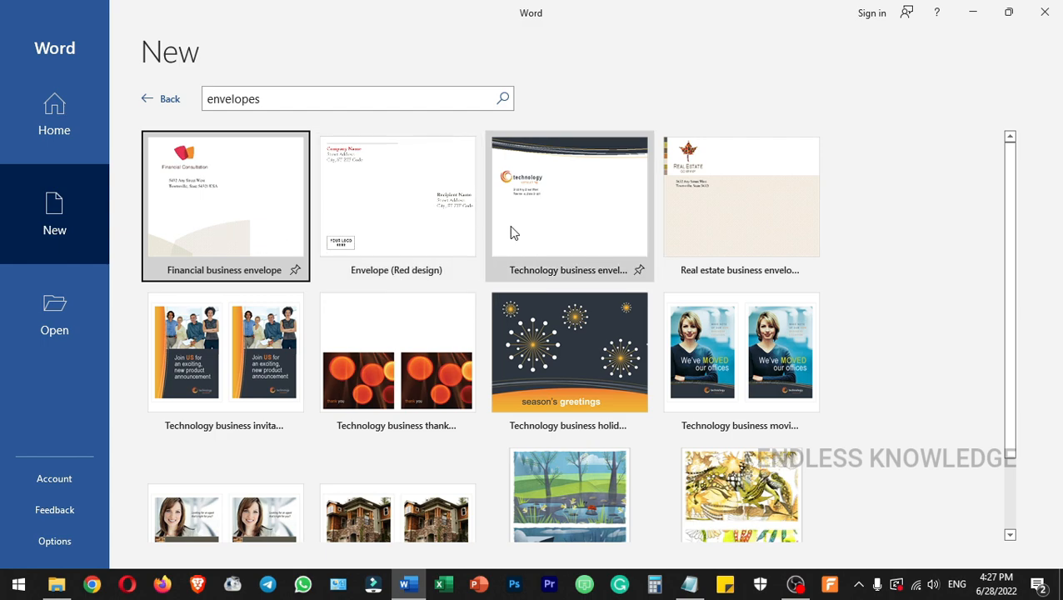
# Create a document from the Envelope (Red design) template and select the recipient's address placeholder lines.
pyautogui.click(381, 205)
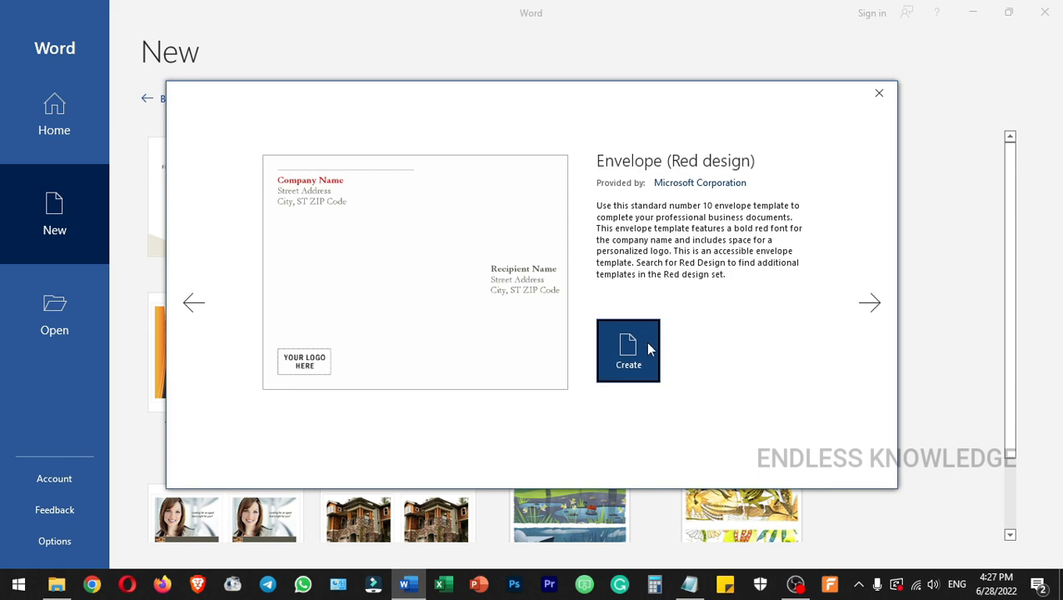
pyautogui.click(630, 345)
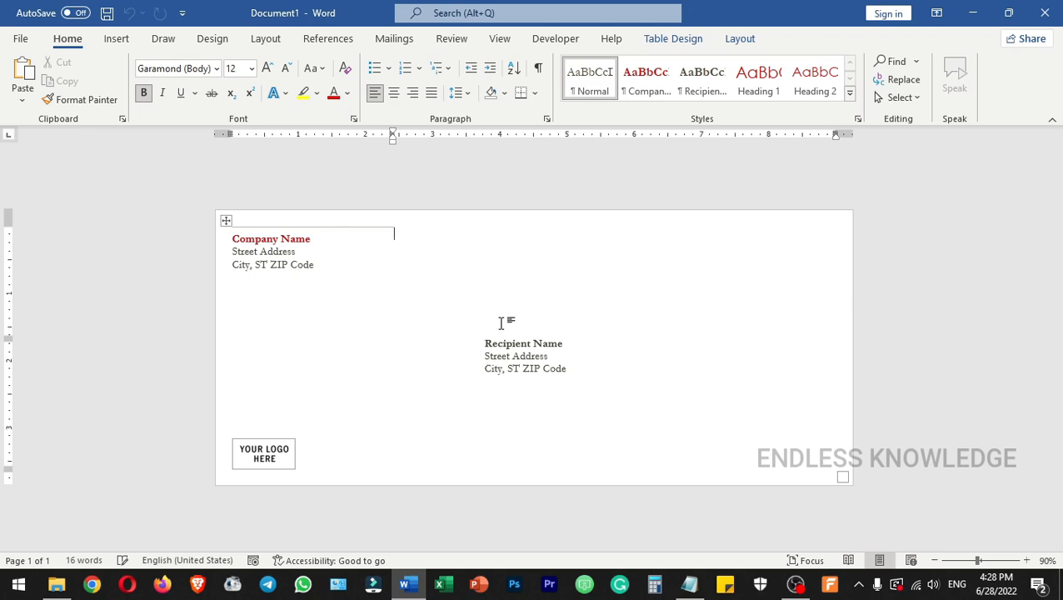
pyautogui.tripleClick(559, 356)
pyautogui.tripleClick(559, 372)
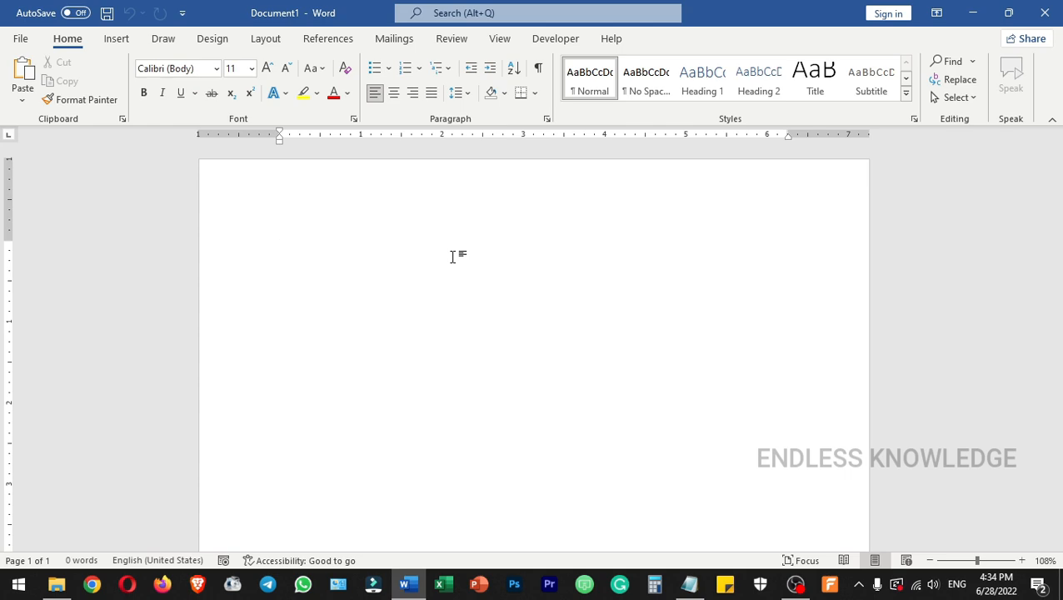
# Add an envelope with an empty delivery address and the default return address to the blank document.
pyautogui.click(393, 39)
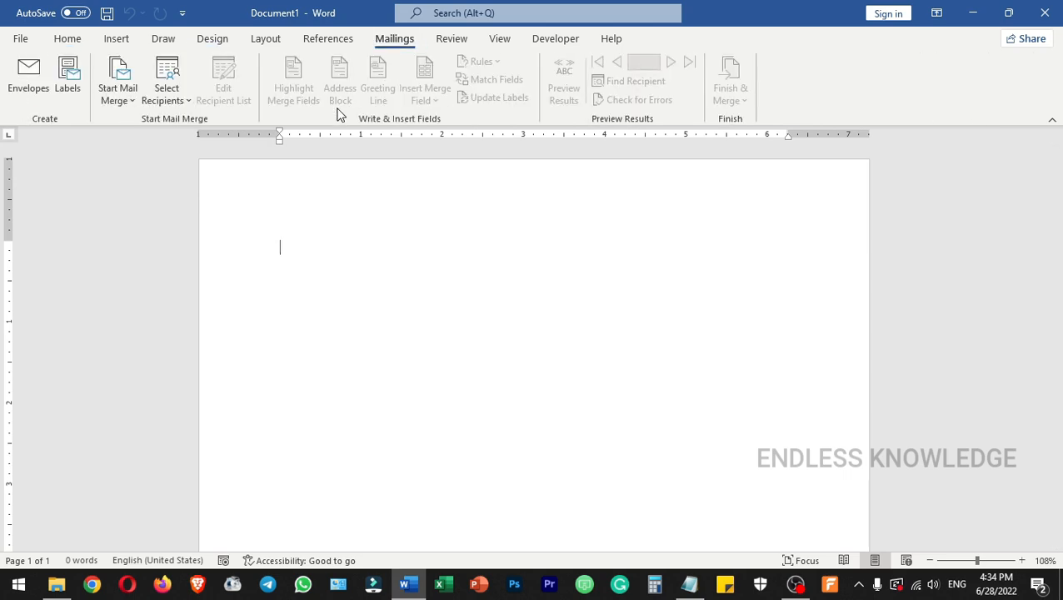
pyautogui.click(35, 85)
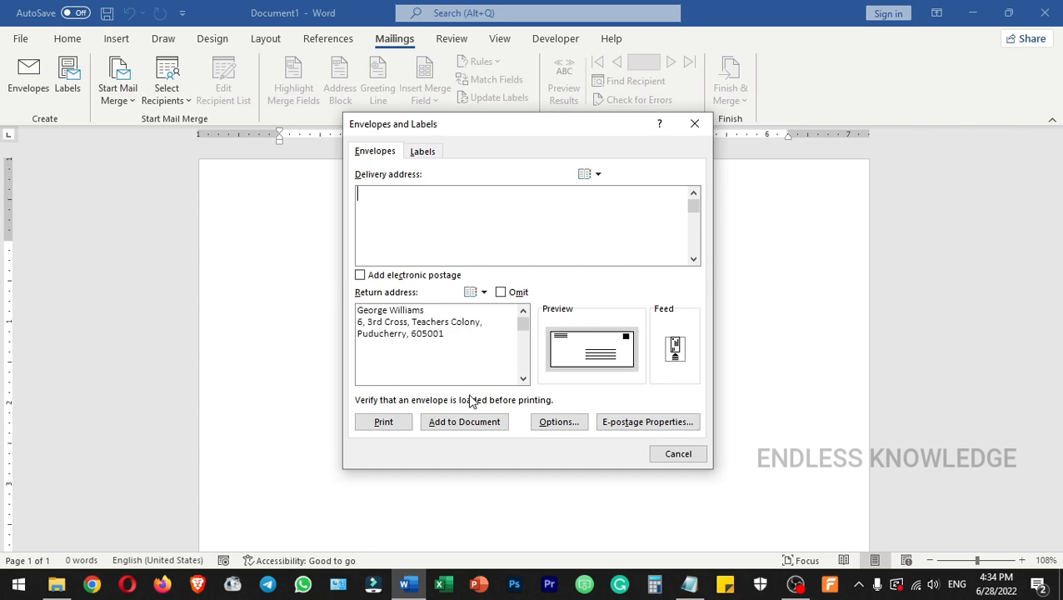
pyautogui.click(467, 422)
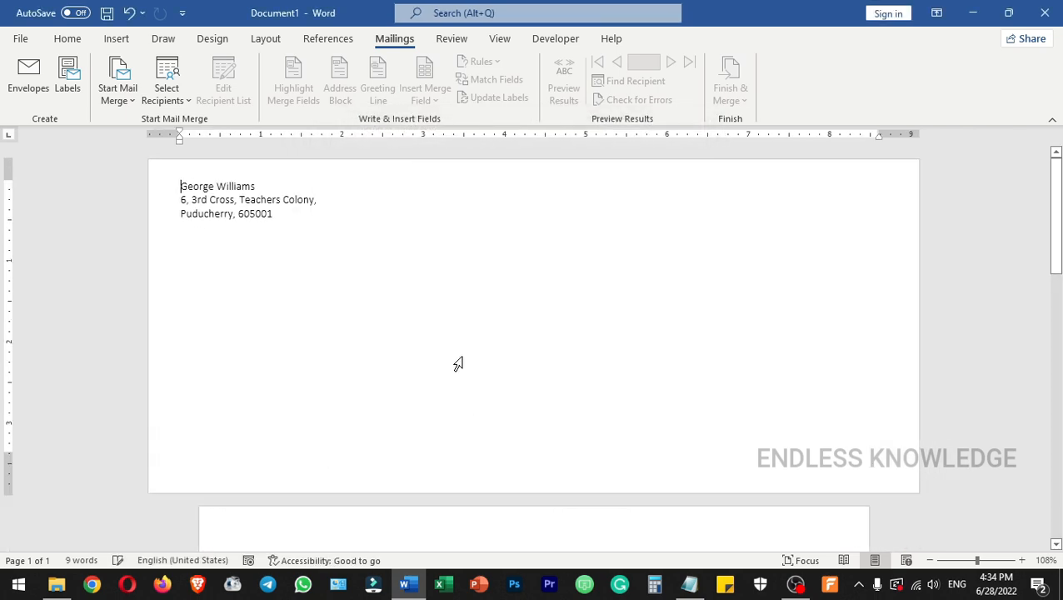
# Start an envelope mail merge at Size 10 with the return address 0.5" from the top, and place the cursor in the delivery address area.
pyautogui.click(115, 96)
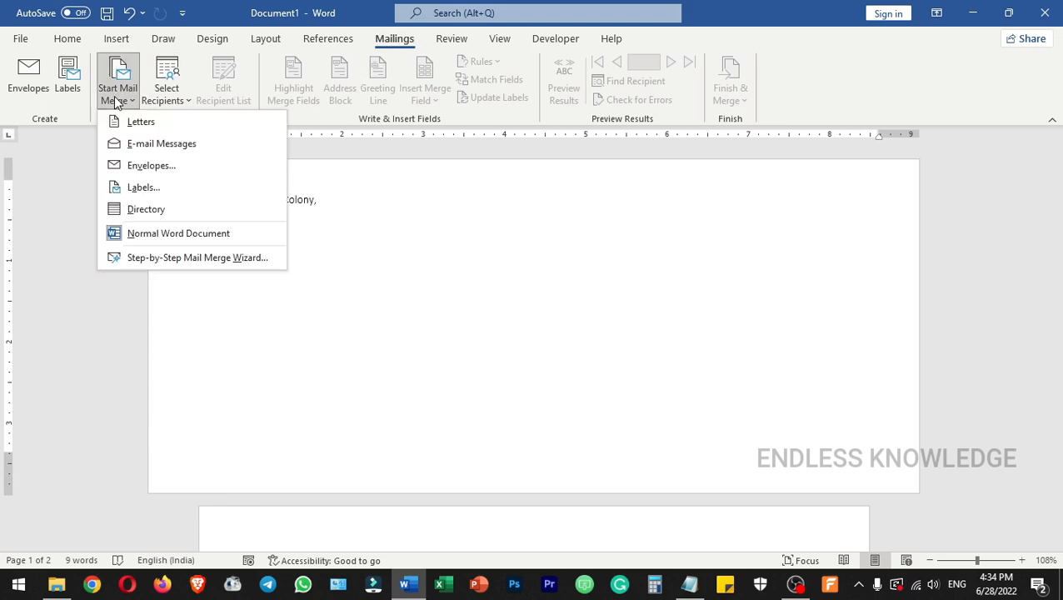
pyautogui.click(190, 166)
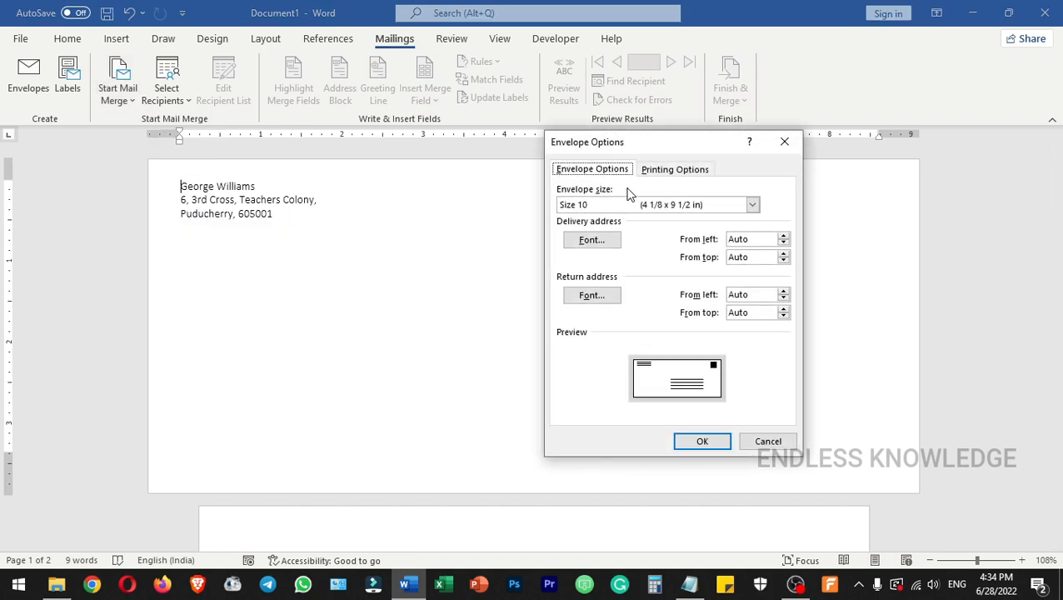
pyautogui.click(783, 309)
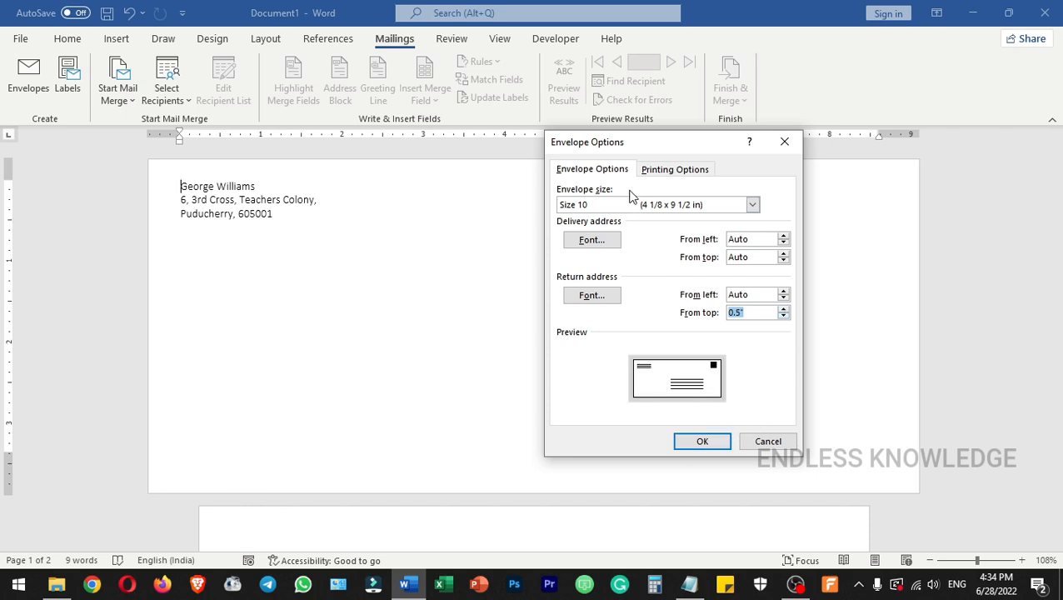
pyautogui.click(711, 441)
pyautogui.click(505, 334)
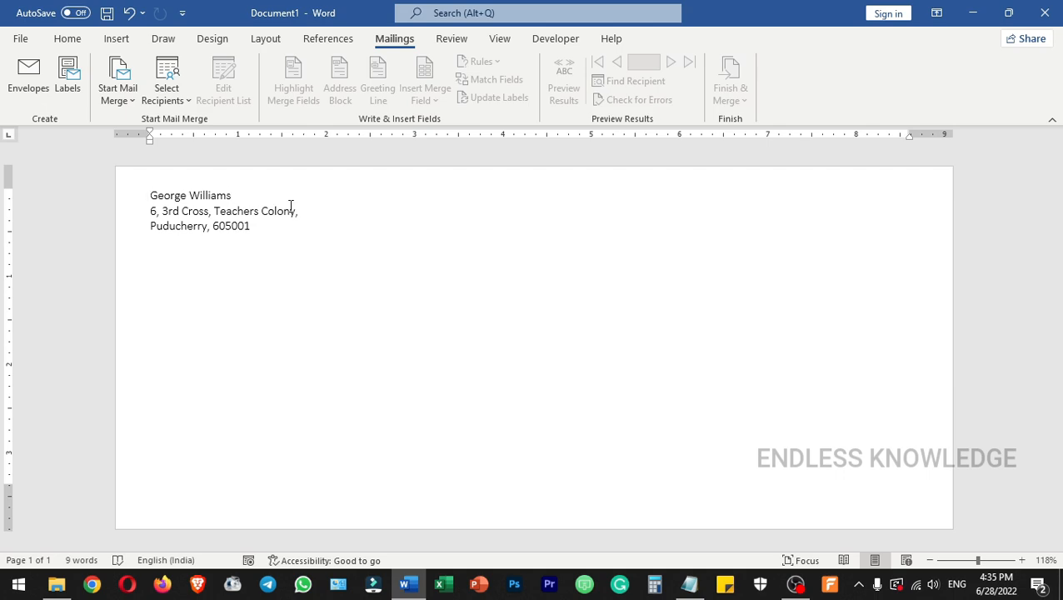
pyautogui.click(591, 398)
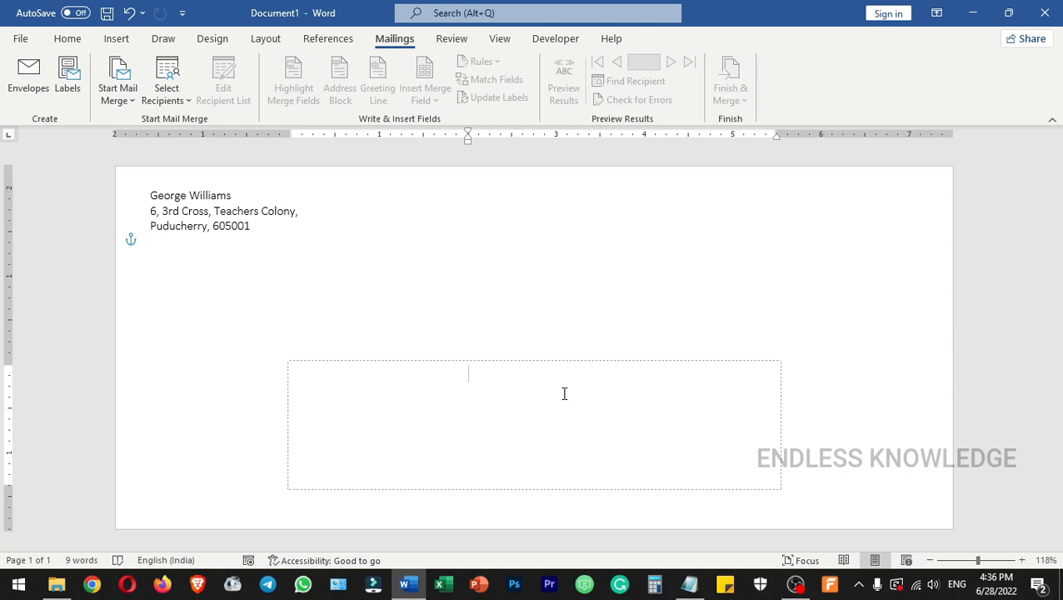
pyautogui.click(188, 107)
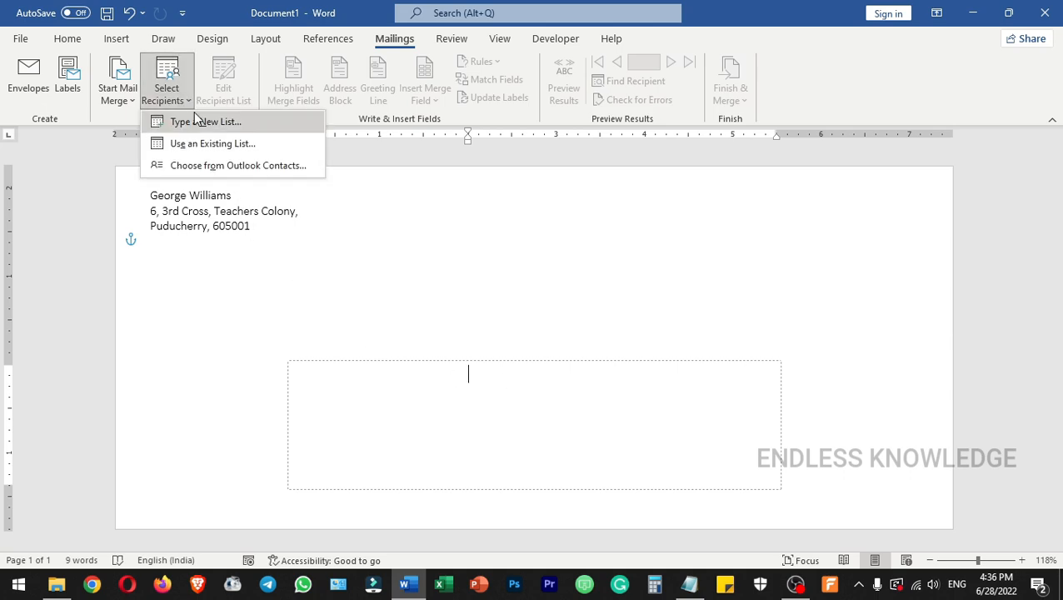
pyautogui.click(241, 123)
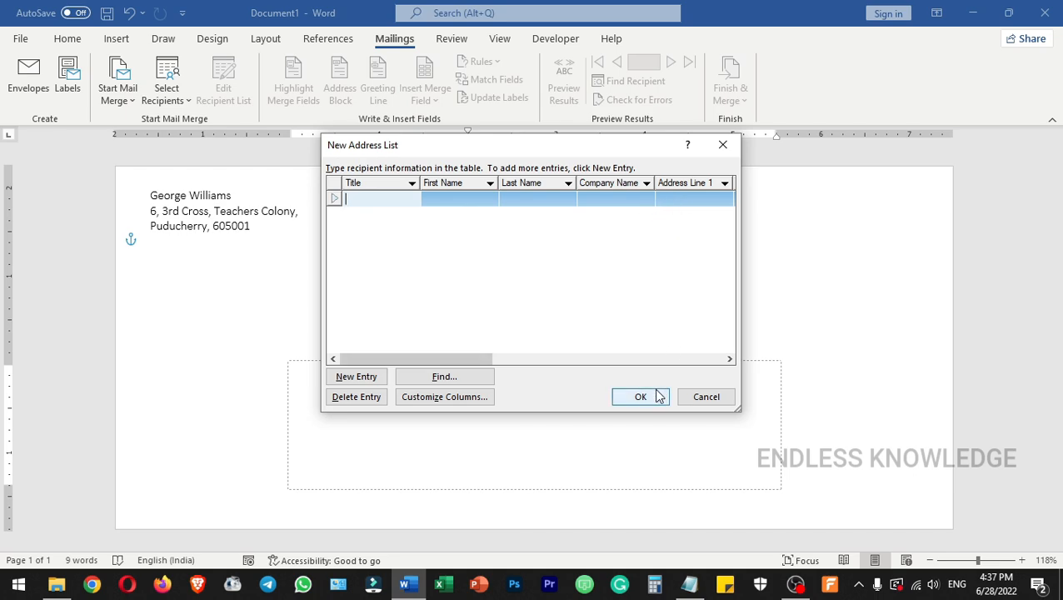
pyautogui.click(704, 397)
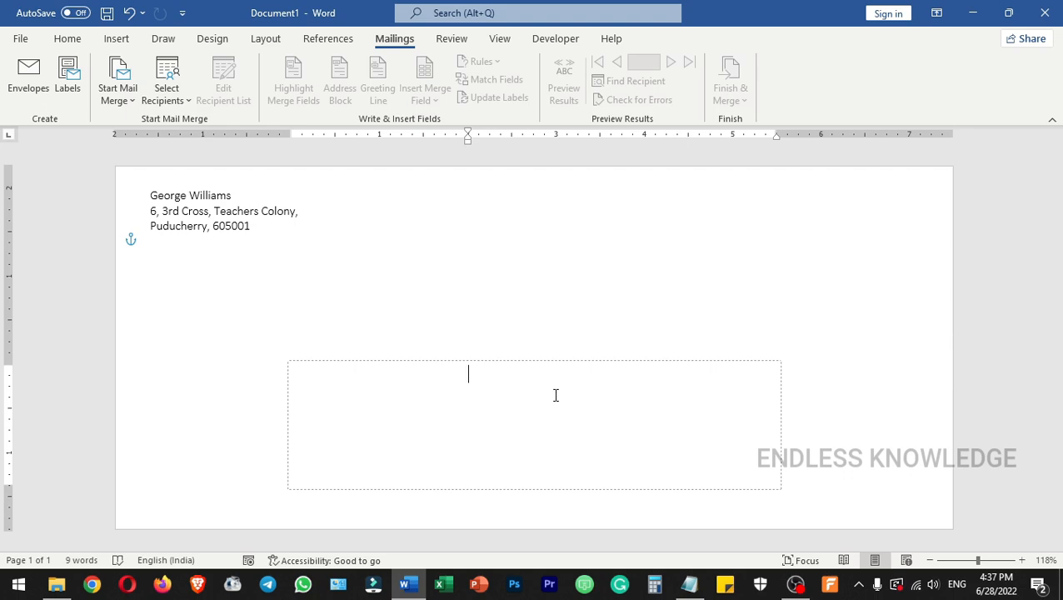
pyautogui.click(176, 100)
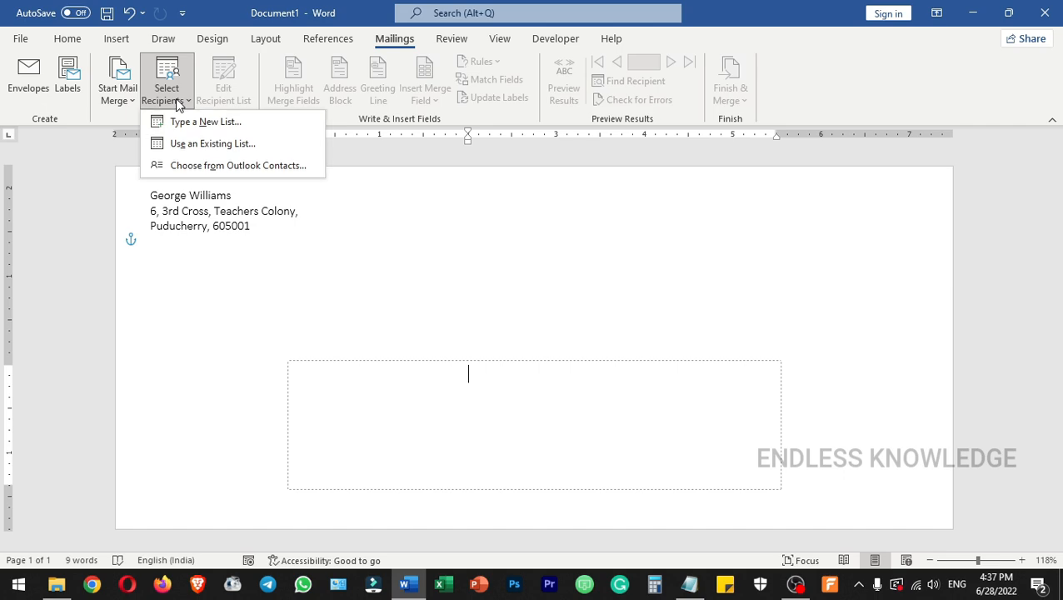
pyautogui.click(255, 151)
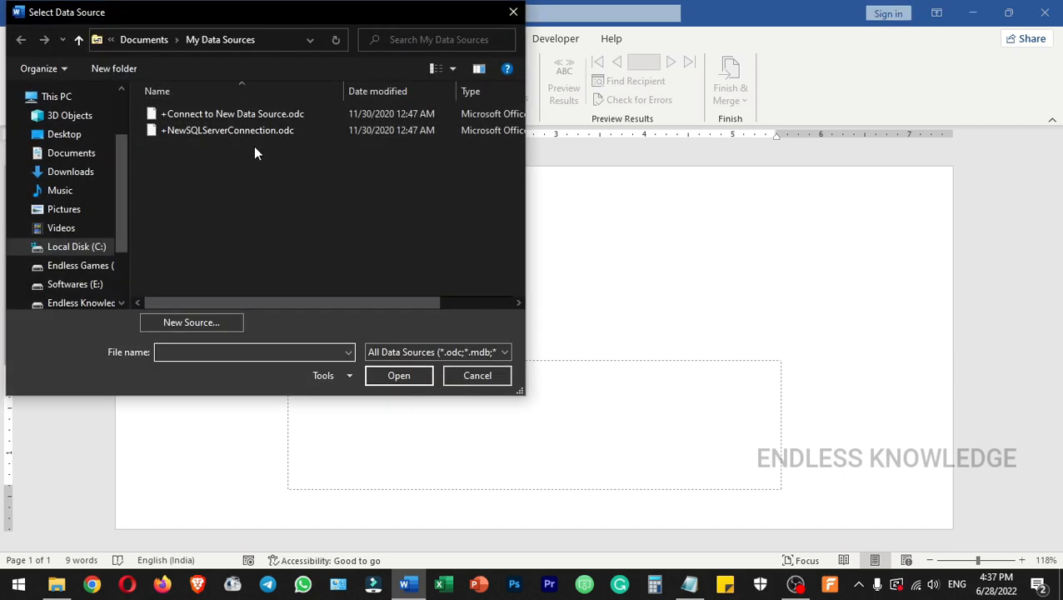
pyautogui.click(503, 379)
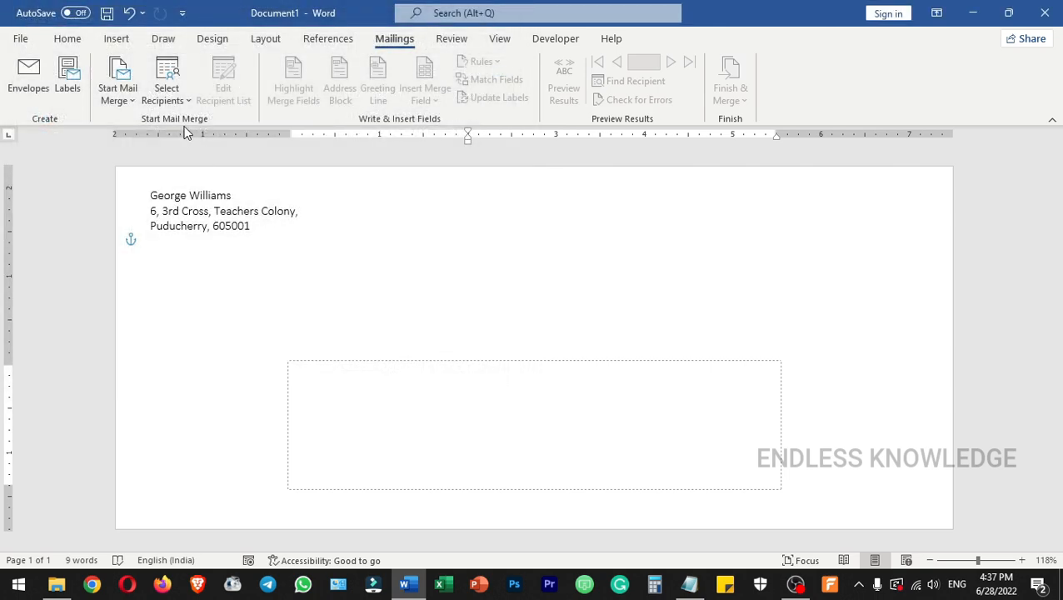
# Use the Personal Details table of Students Complete Database.accdb, in Endless Knowledge's Practice Files > Access folder, as the existing recipient list.
pyautogui.click(171, 98)
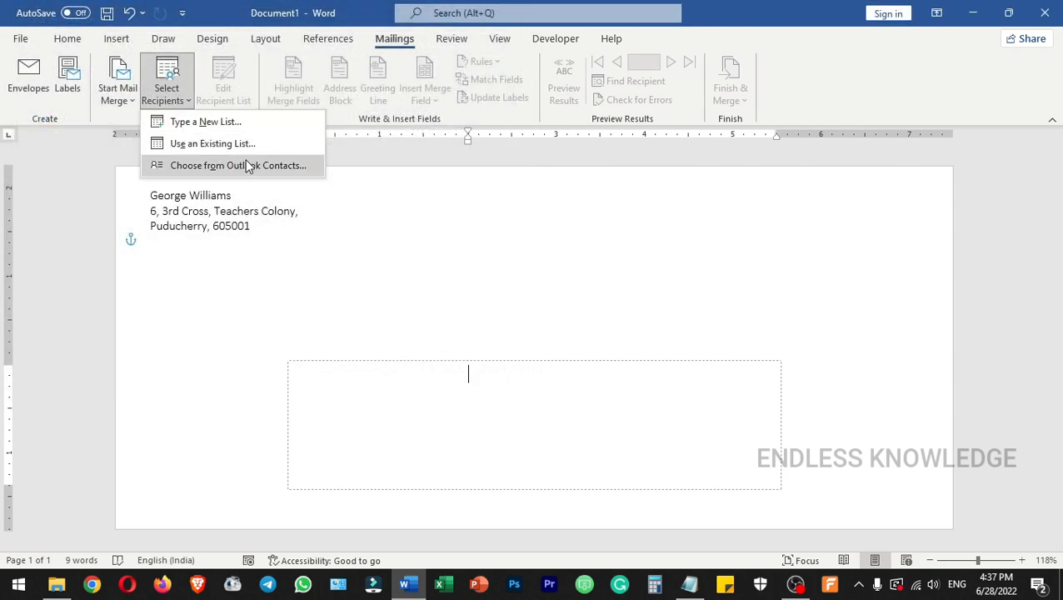
pyautogui.click(250, 145)
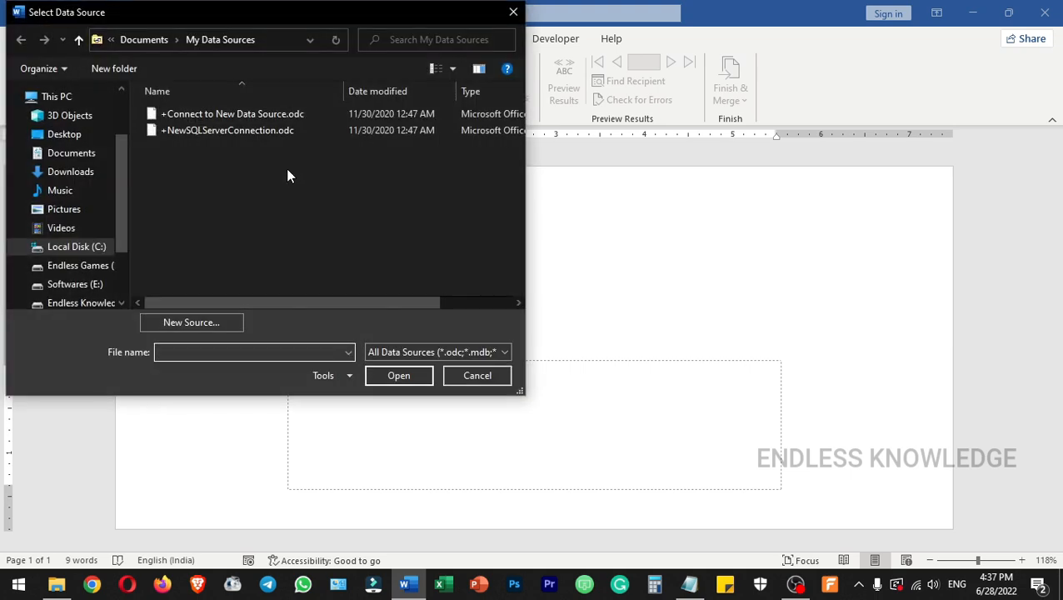
pyautogui.click(102, 305)
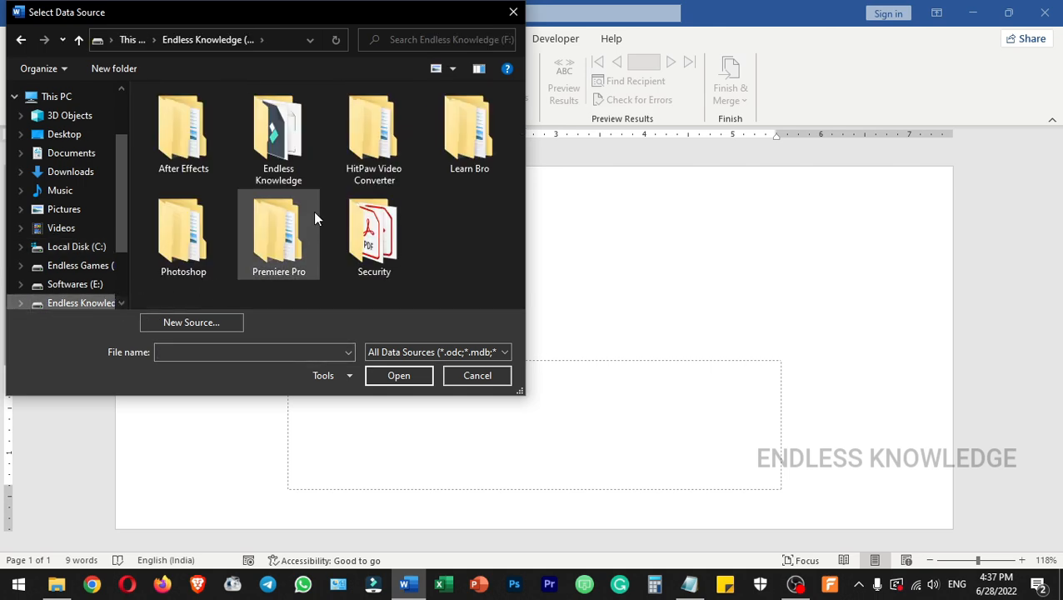
pyautogui.doubleClick(291, 133)
pyautogui.doubleClick(339, 136)
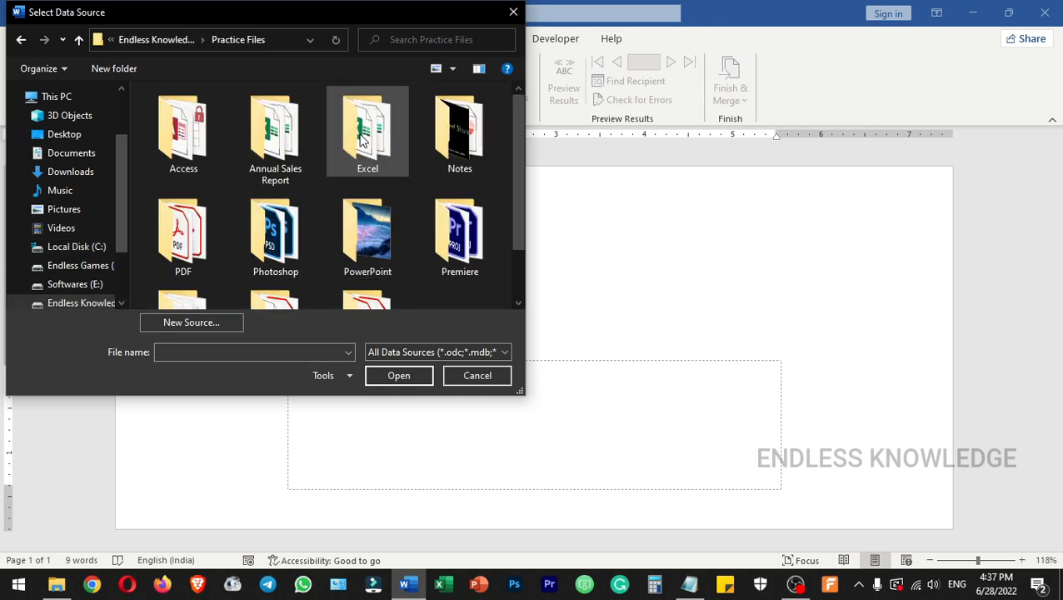
pyautogui.doubleClick(187, 139)
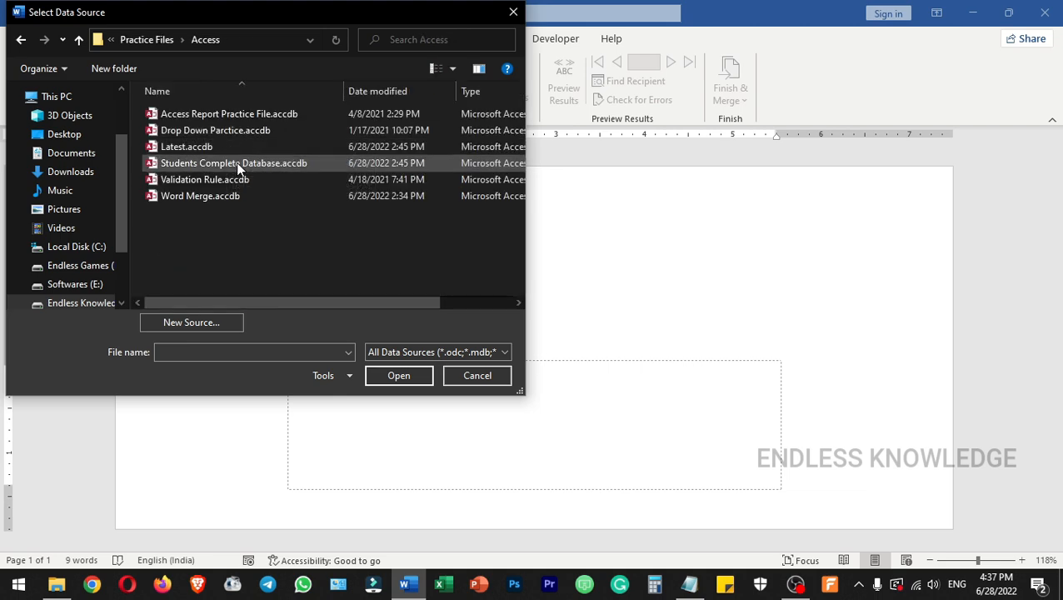
pyautogui.click(297, 163)
pyautogui.click(398, 377)
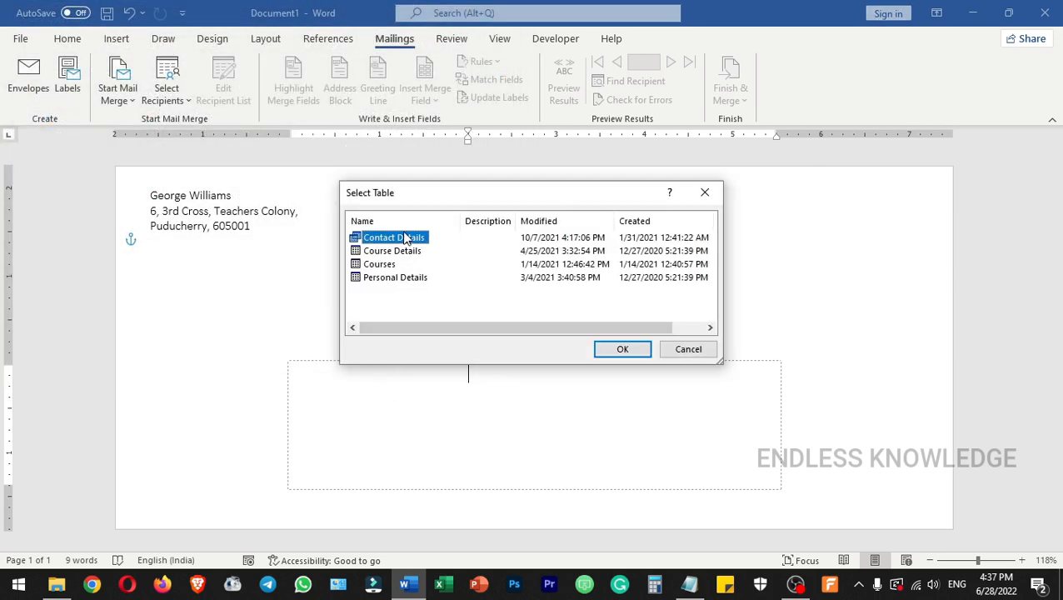
pyautogui.click(404, 278)
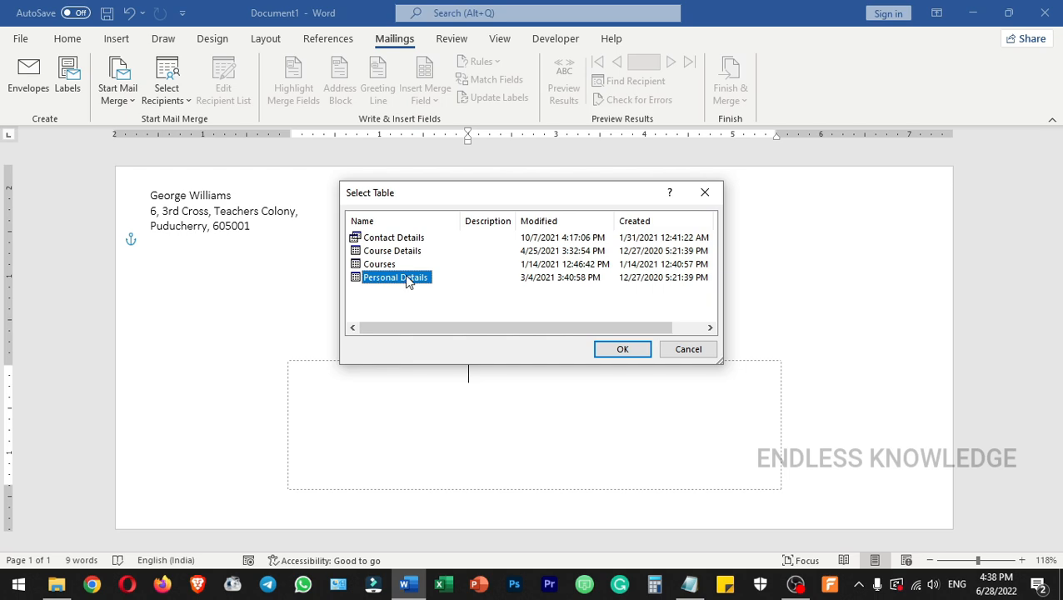
pyautogui.click(622, 350)
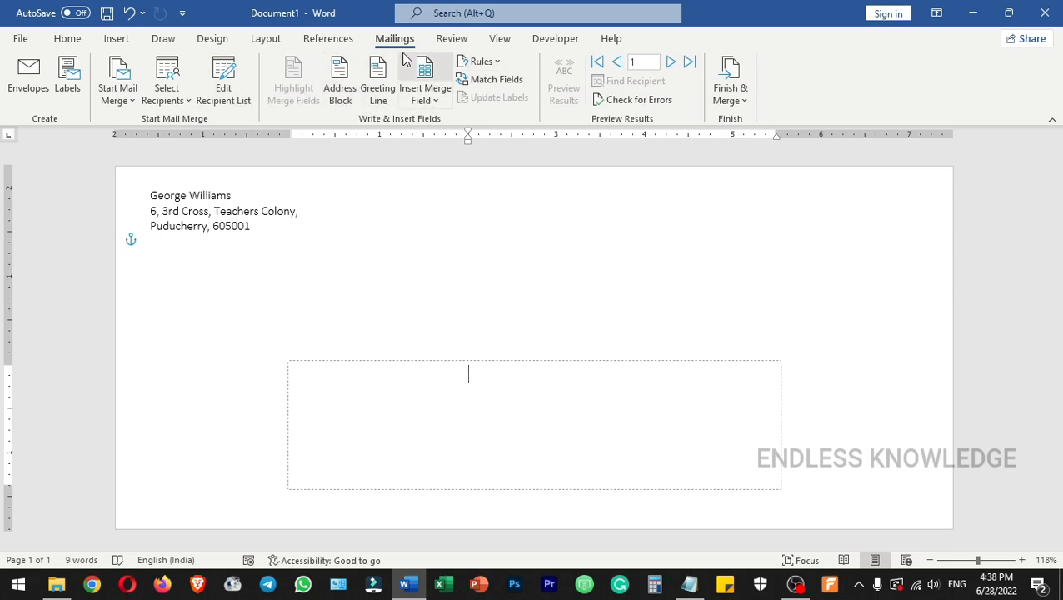
# Review the mail merge recipient list across all its columns and close it with every recipient included.
pyautogui.click(239, 98)
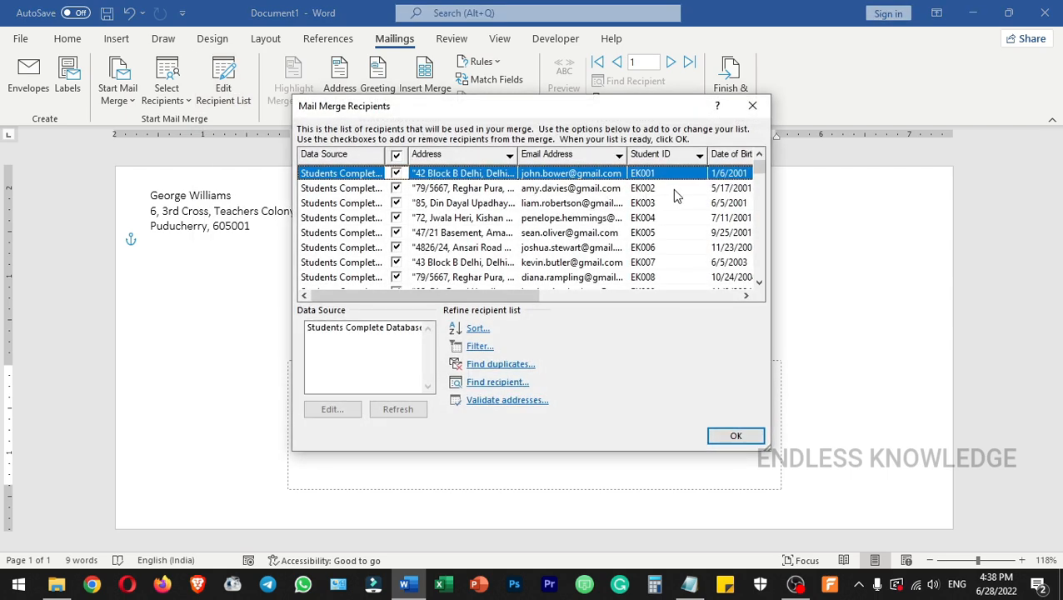
pyautogui.moveTo(759, 171); pyautogui.dragTo(749, 150)
pyautogui.moveTo(464, 298); pyautogui.dragTo(642, 287)
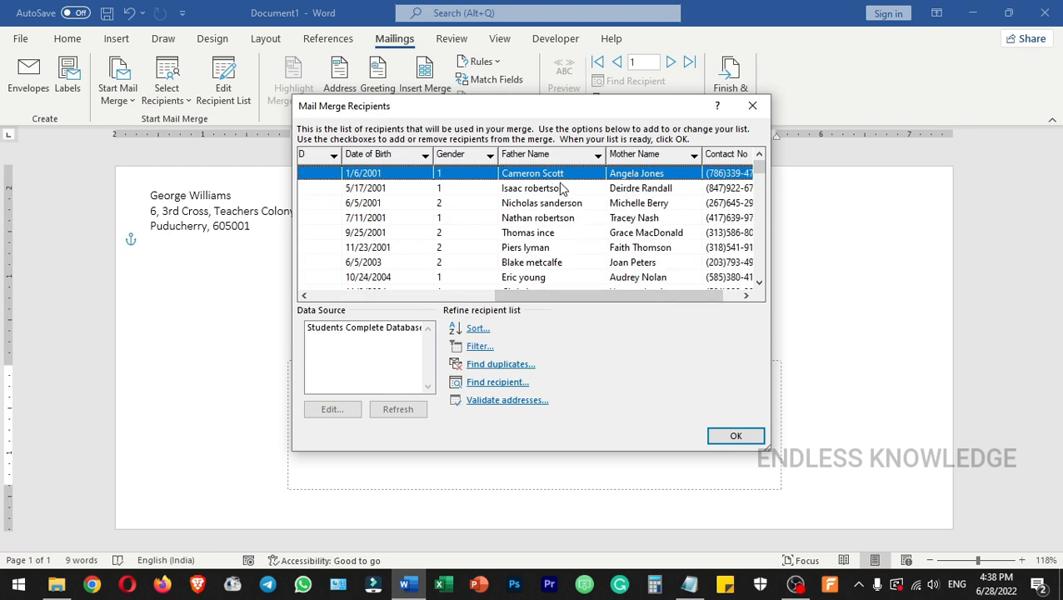
pyautogui.moveTo(592, 298); pyautogui.dragTo(408, 297)
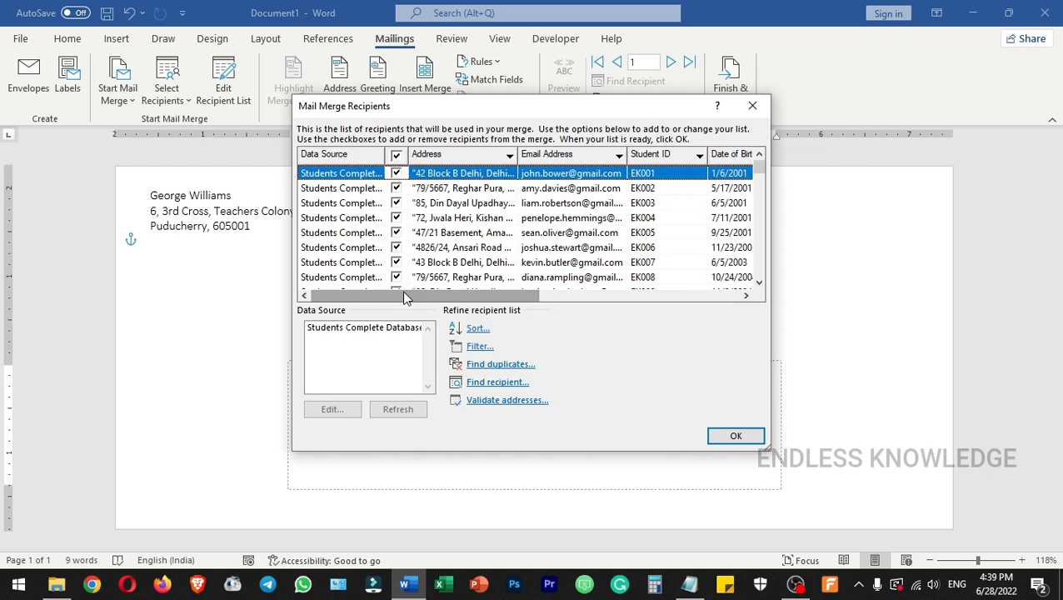
pyautogui.click(755, 435)
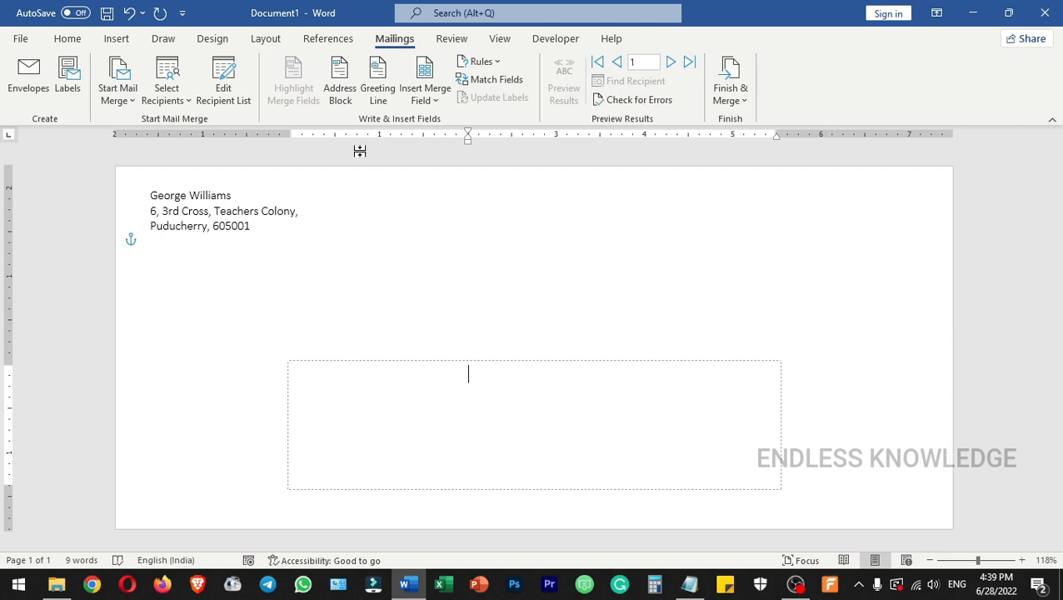
# Insert an address block in the delivery area, with First Name matched to the Father Name field.
pyautogui.click(339, 98)
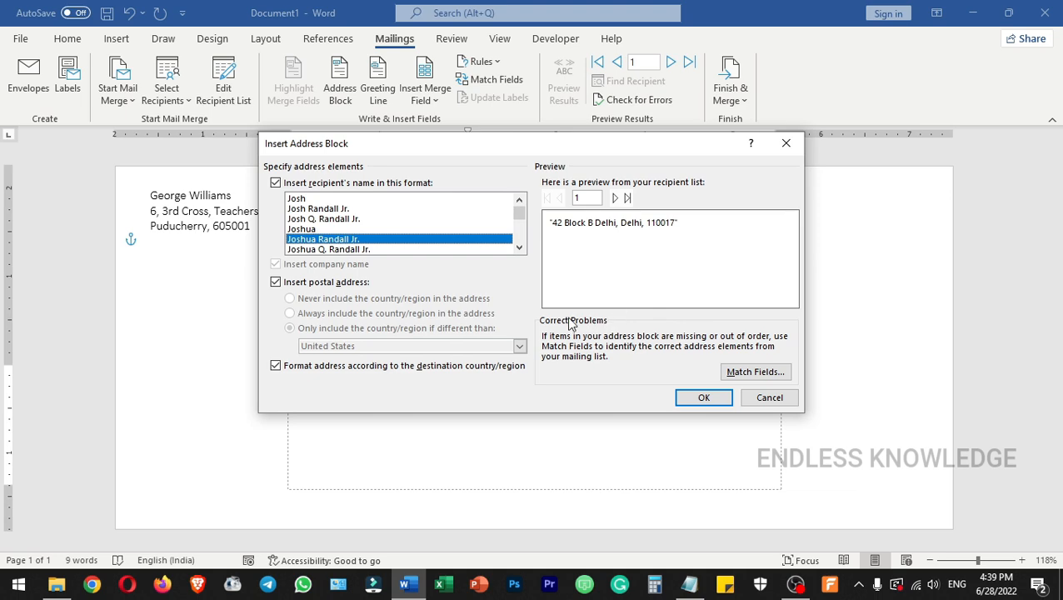
pyautogui.click(773, 375)
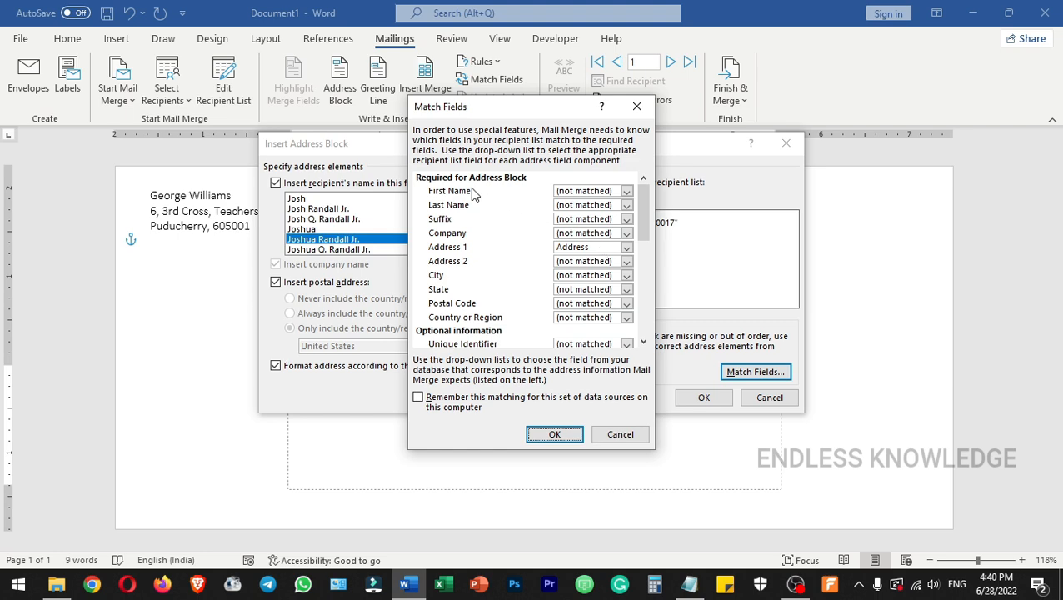
pyautogui.click(627, 192)
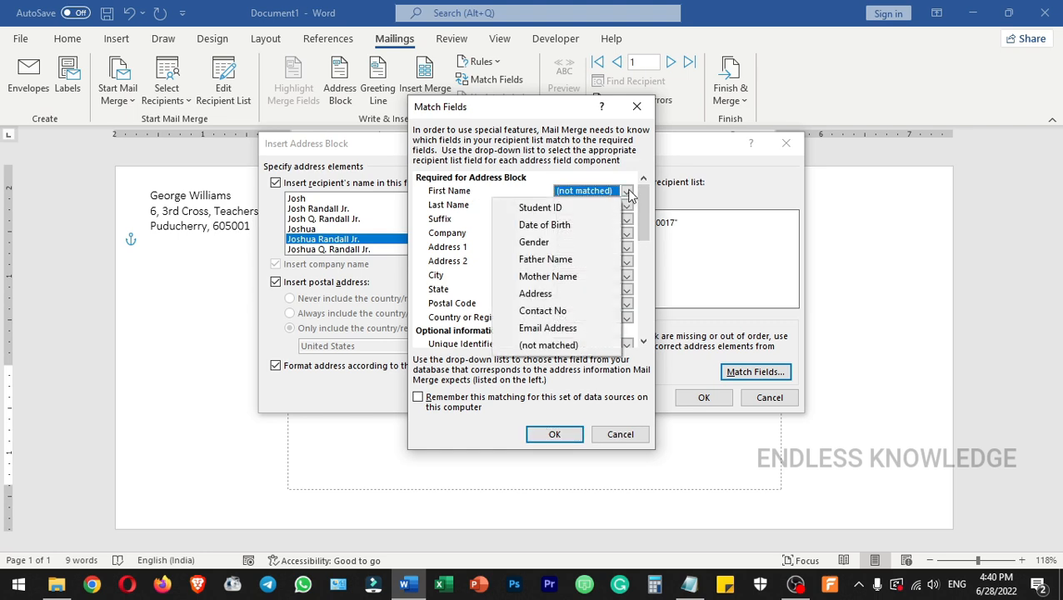
pyautogui.click(577, 259)
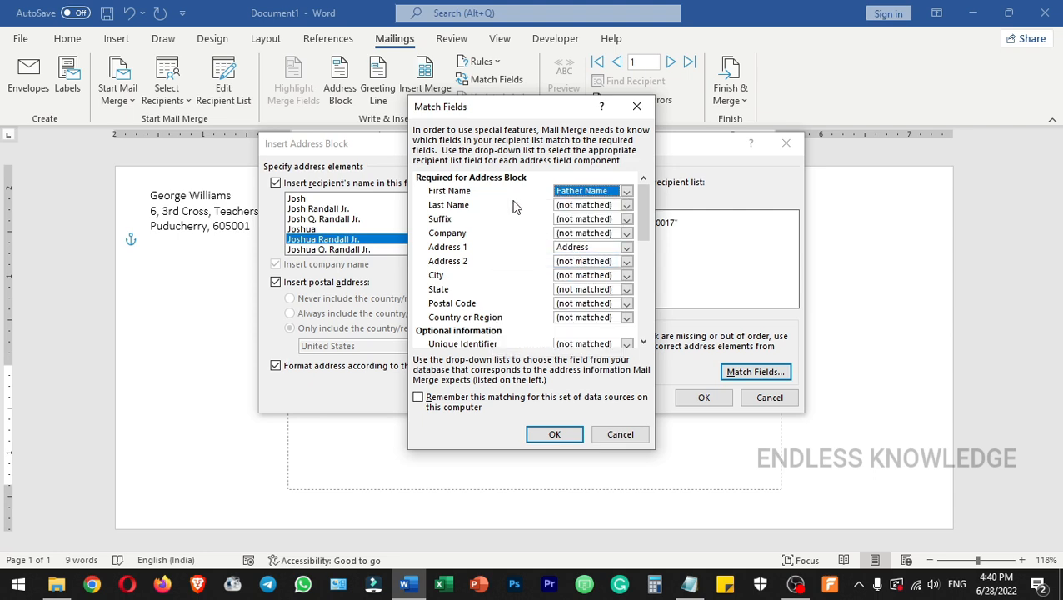
pyautogui.click(555, 434)
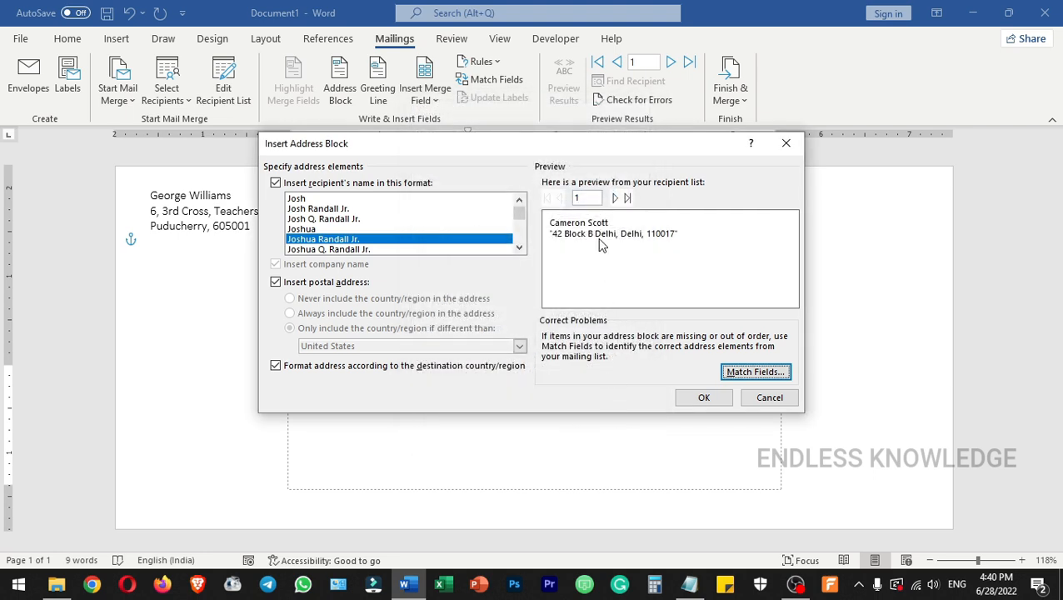
pyautogui.click(699, 398)
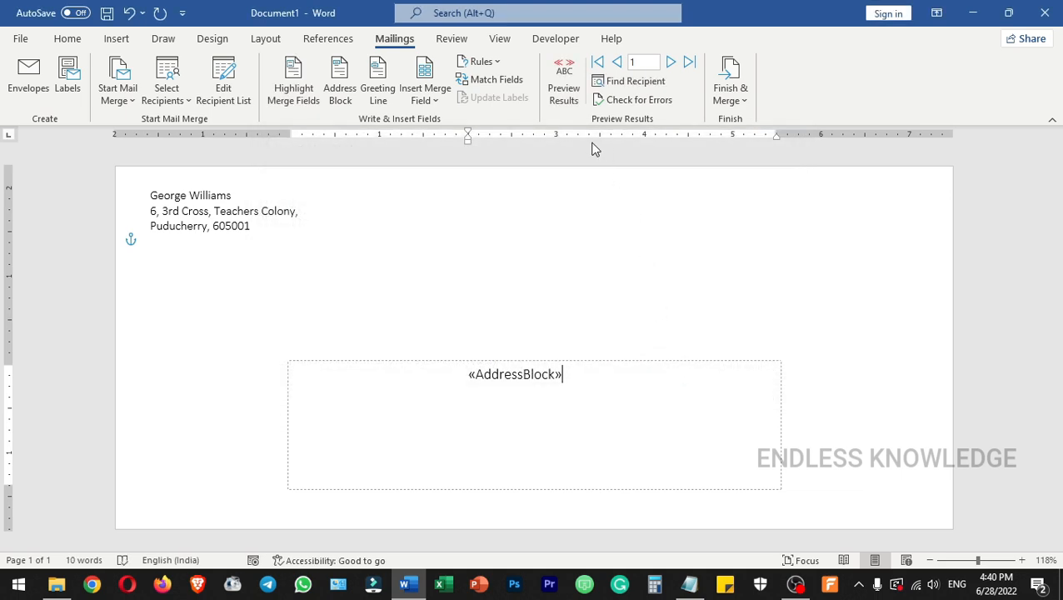
# Preview the merged envelopes, stepping through several recipients, jumping to the last record and returning to the first.
pyautogui.click(566, 99)
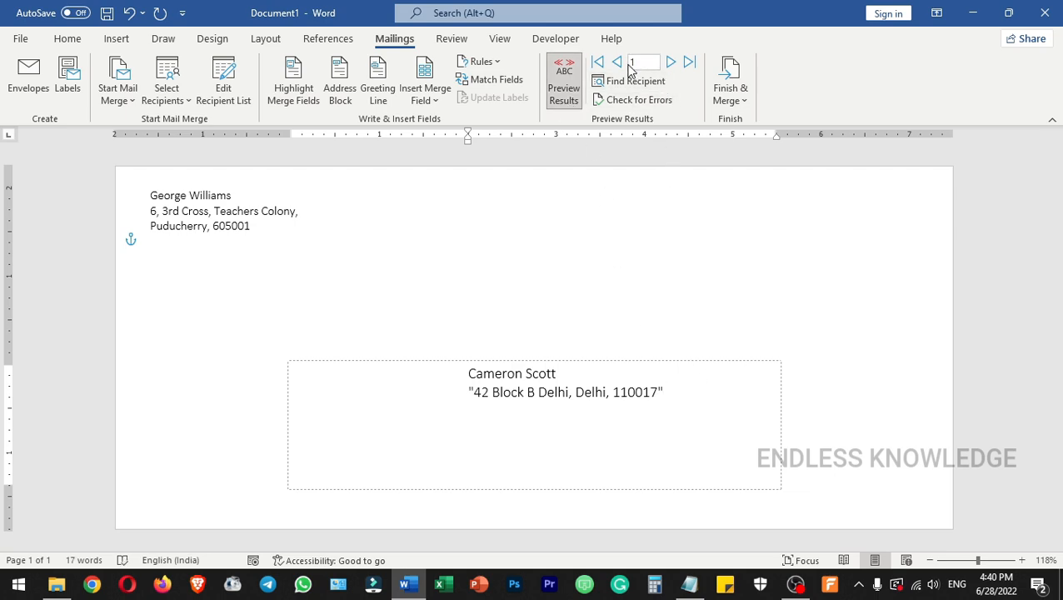
pyautogui.click(671, 62)
pyautogui.click(670, 62)
pyautogui.click(670, 62)
pyautogui.click(670, 62)
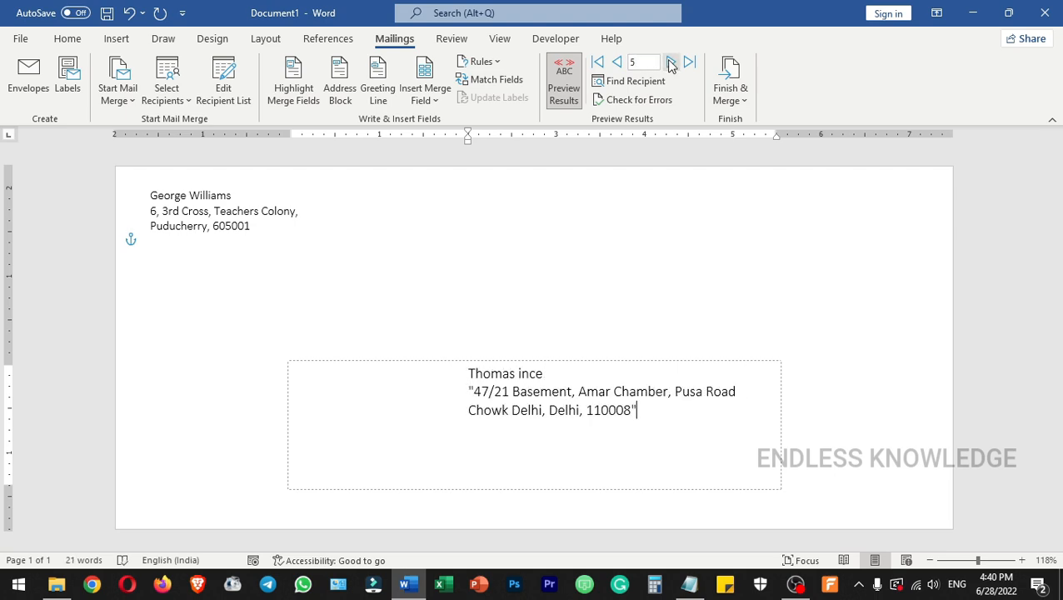
pyautogui.click(670, 63)
pyautogui.click(670, 63)
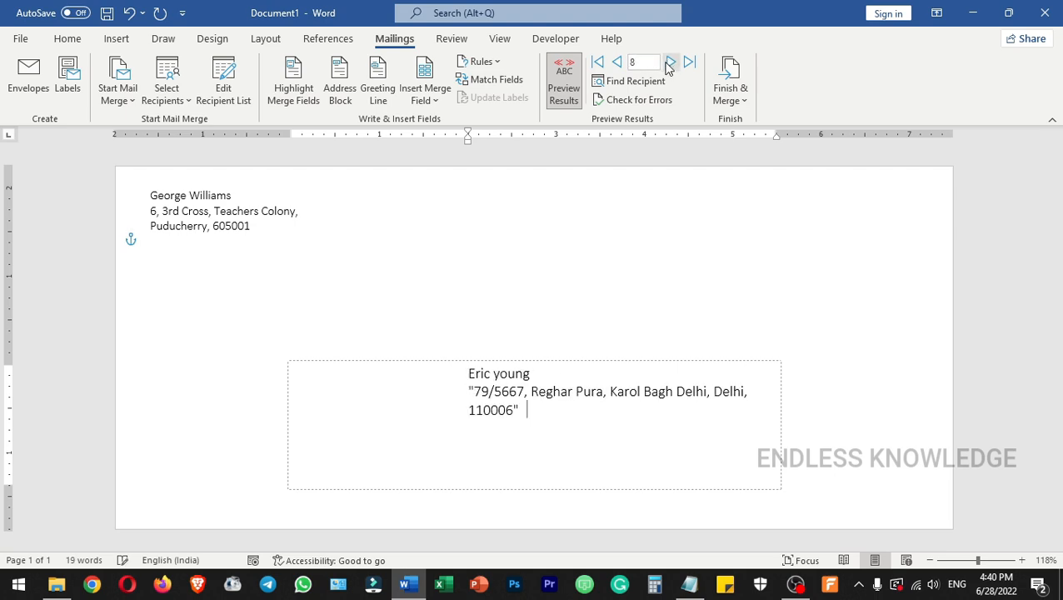
pyautogui.click(597, 63)
pyautogui.click(690, 62)
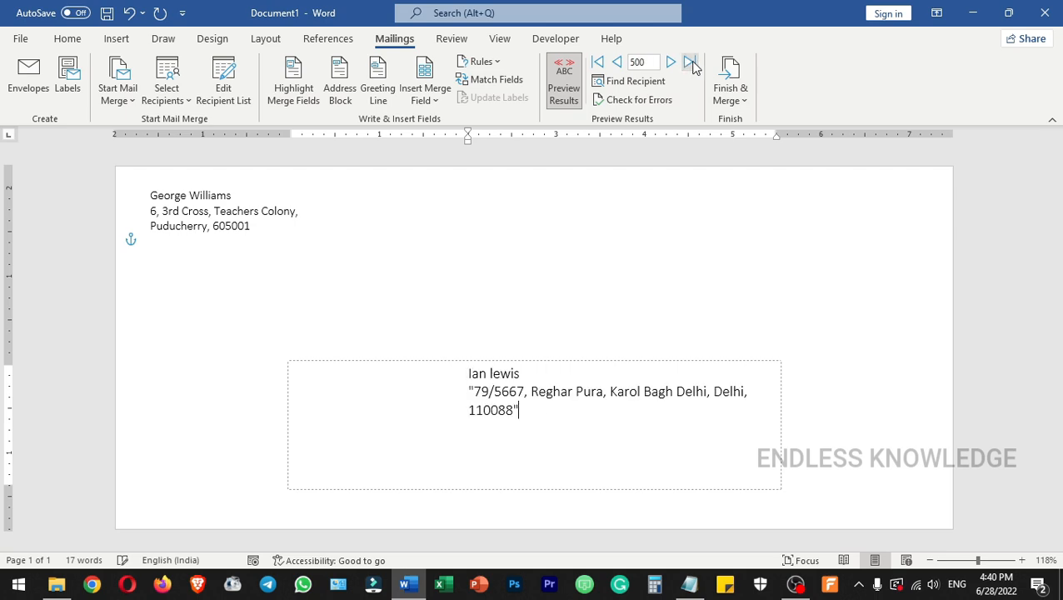
pyautogui.click(597, 65)
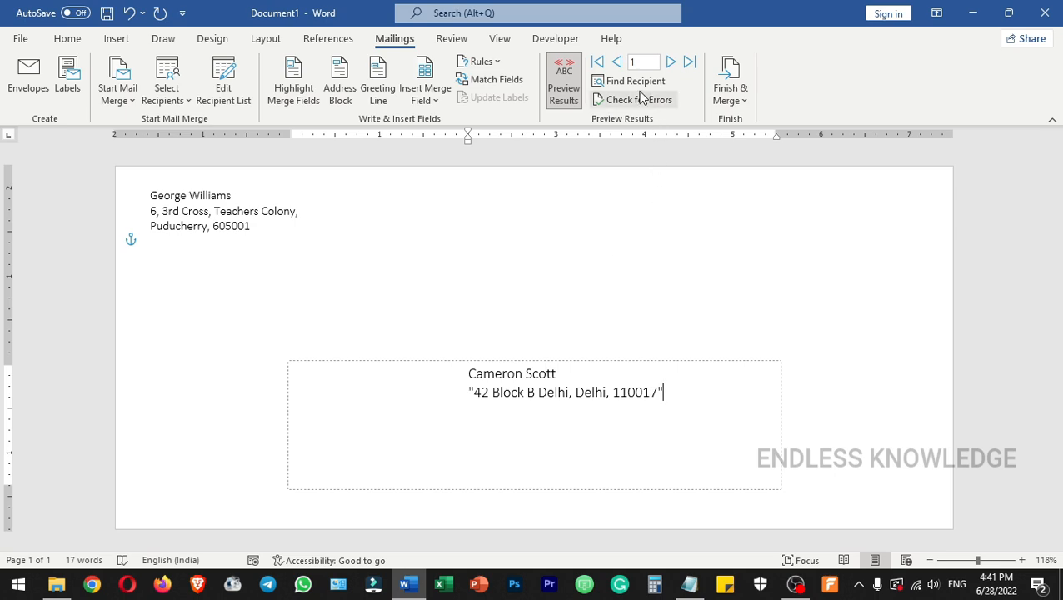
pyautogui.click(737, 92)
pyautogui.click(779, 143)
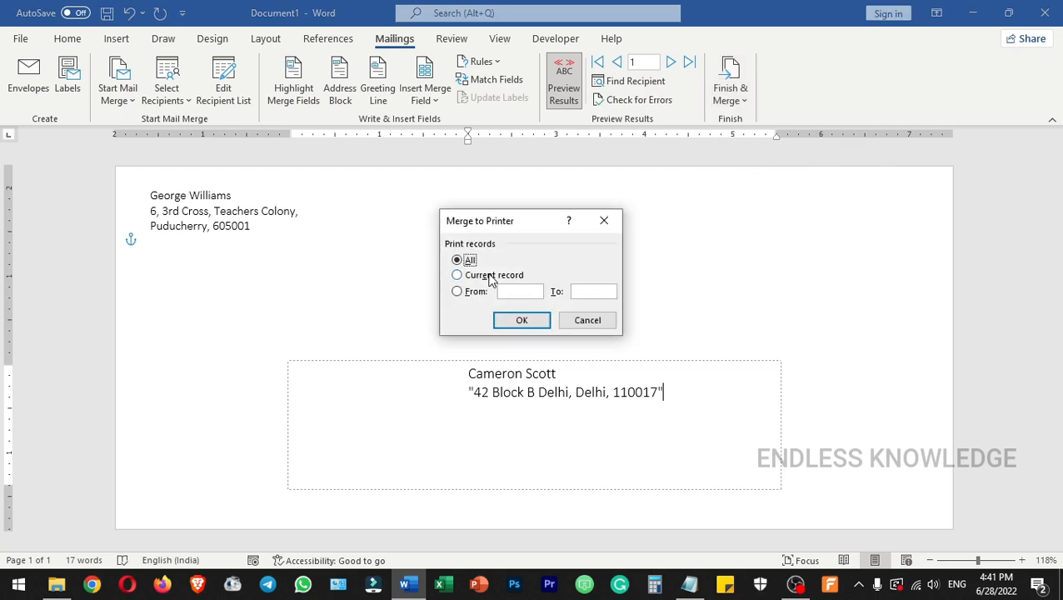
pyautogui.click(597, 321)
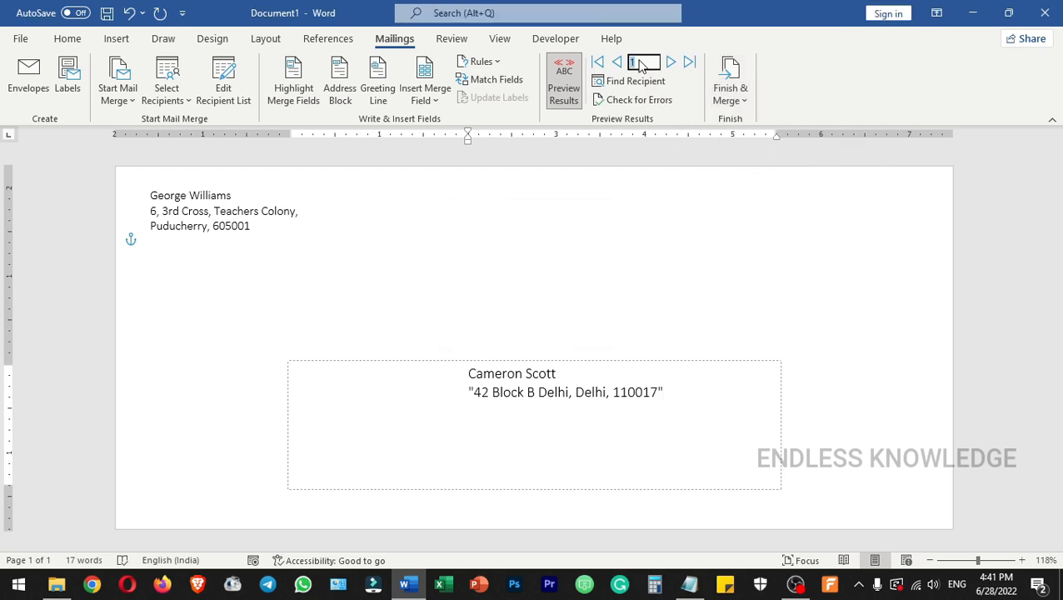
# Show recipient record 10 in the envelope preview.
pyautogui.write('10')
pyautogui.press('Return')
pyautogui.click(730, 90)
pyautogui.click(767, 144)
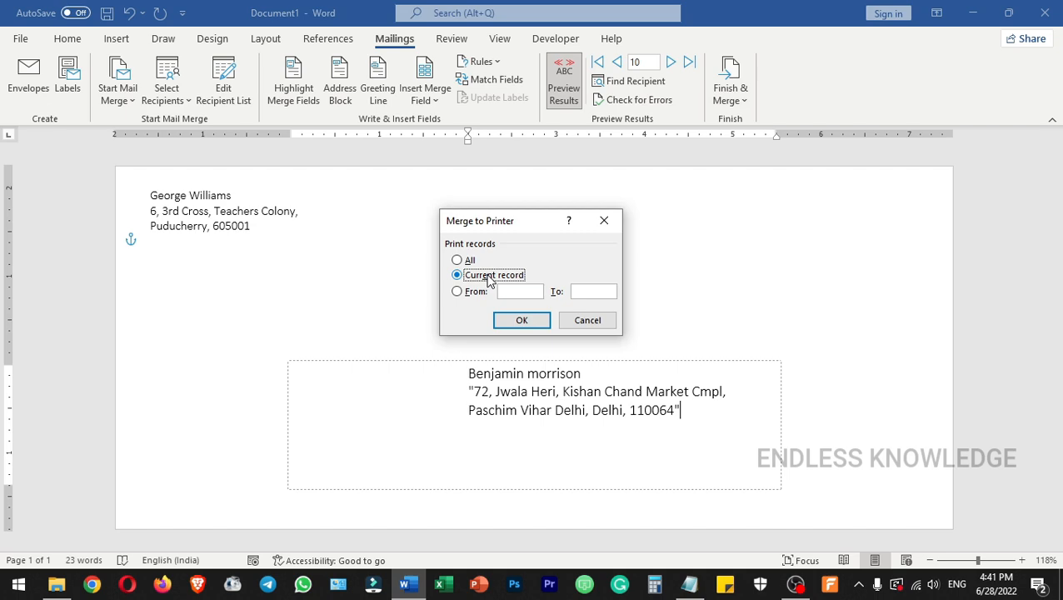
pyautogui.click(475, 296)
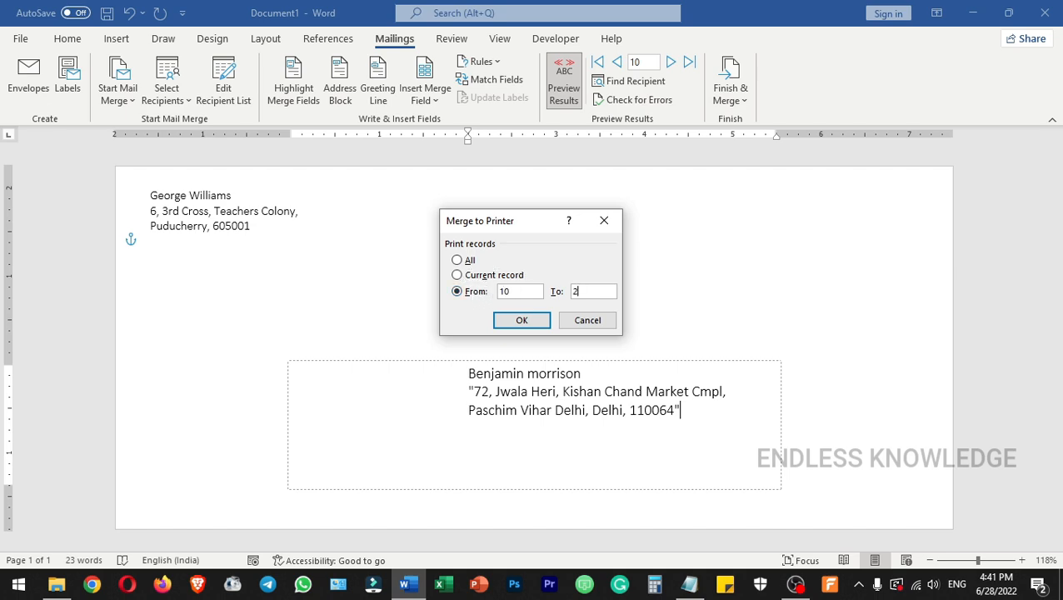
pyautogui.click(469, 260)
pyautogui.click(588, 321)
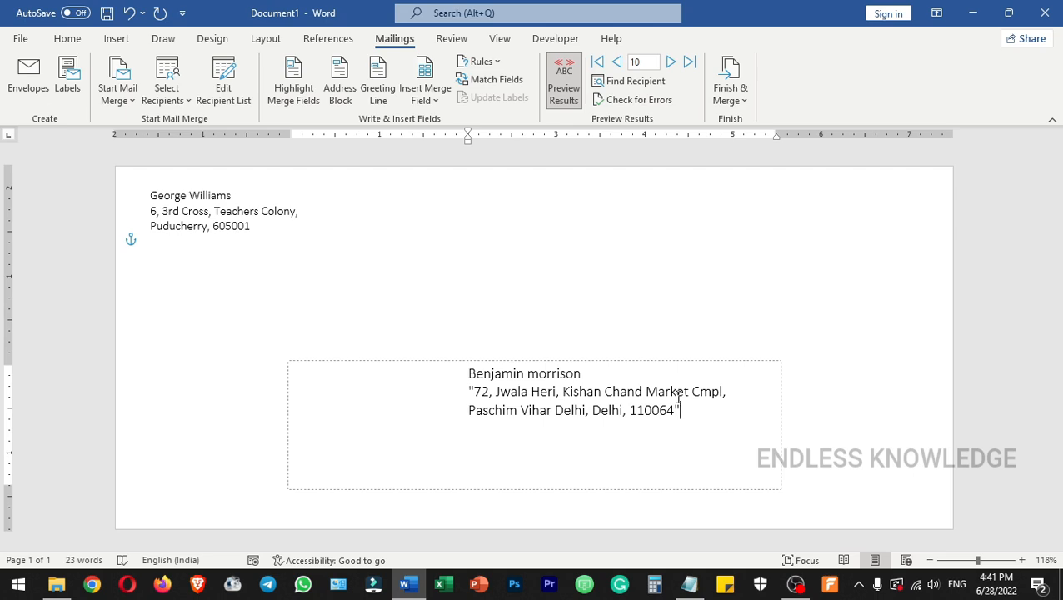
# Finish the merge into editable individual envelopes in a new document, including all recipient records.
pyautogui.click(737, 94)
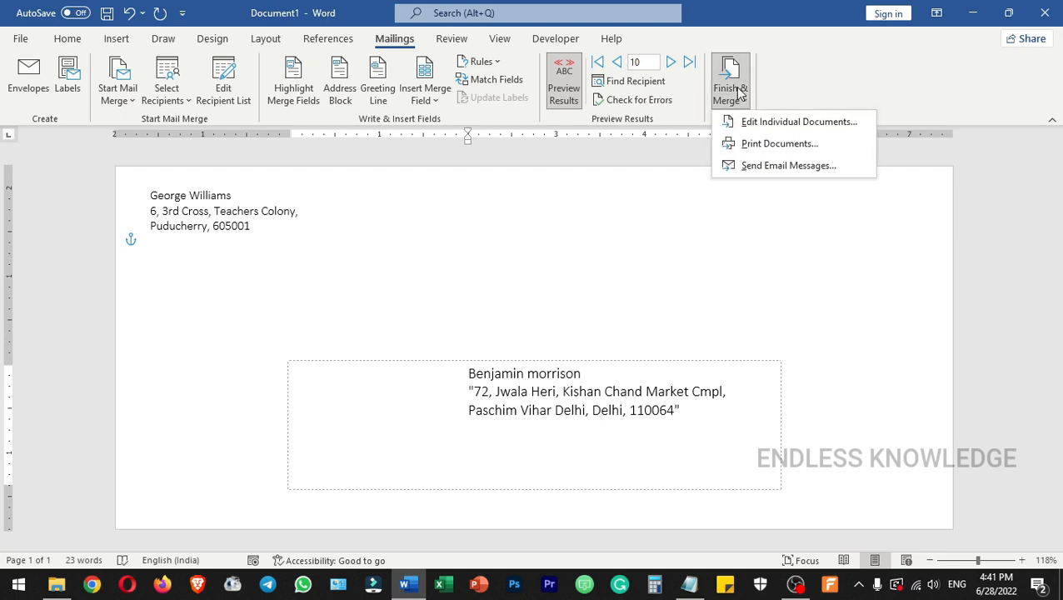
pyautogui.click(763, 125)
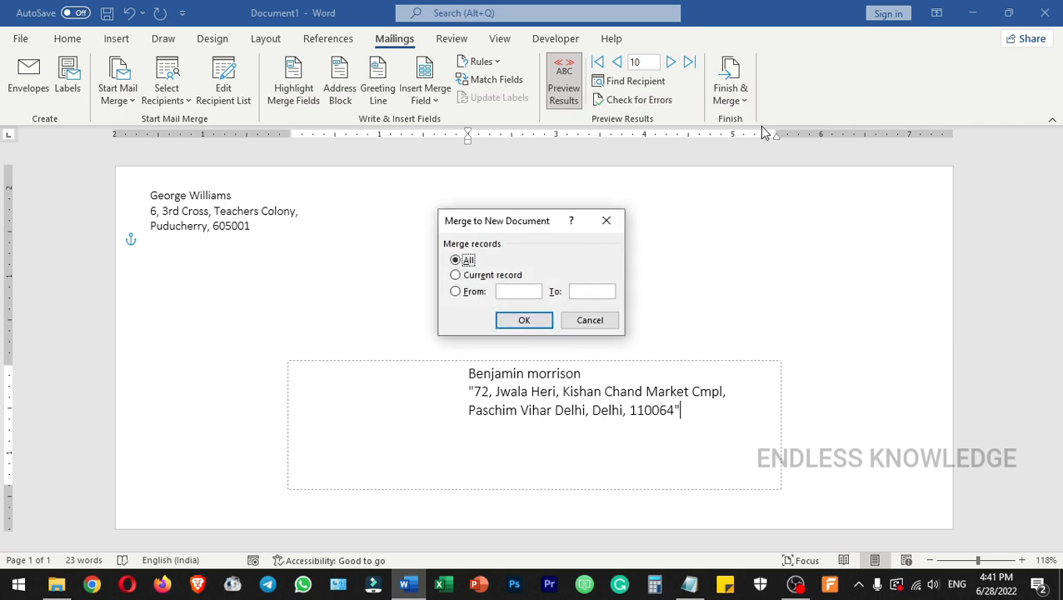
pyautogui.click(489, 278)
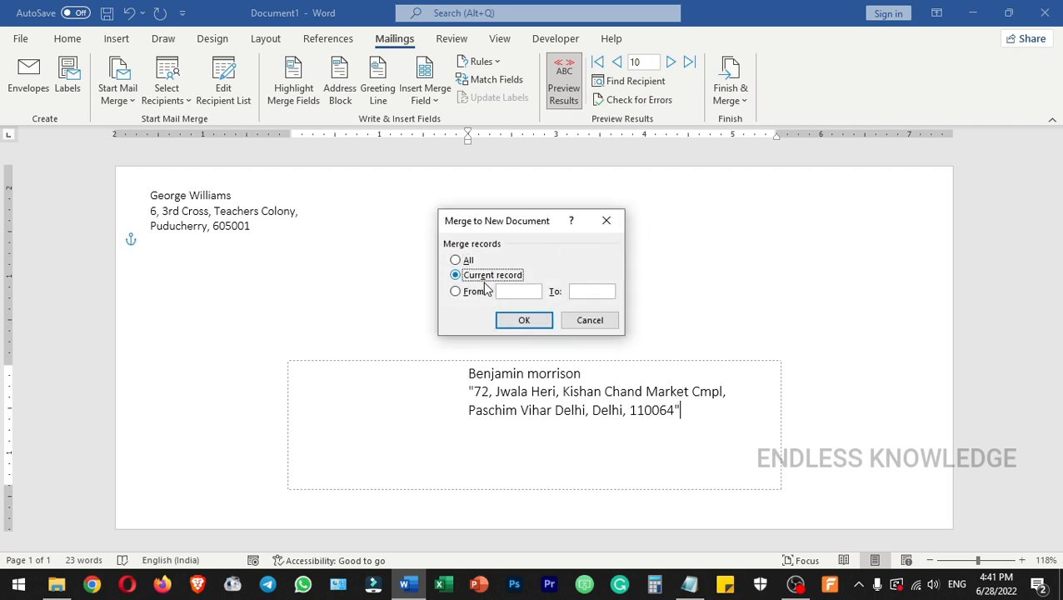
pyautogui.click(479, 294)
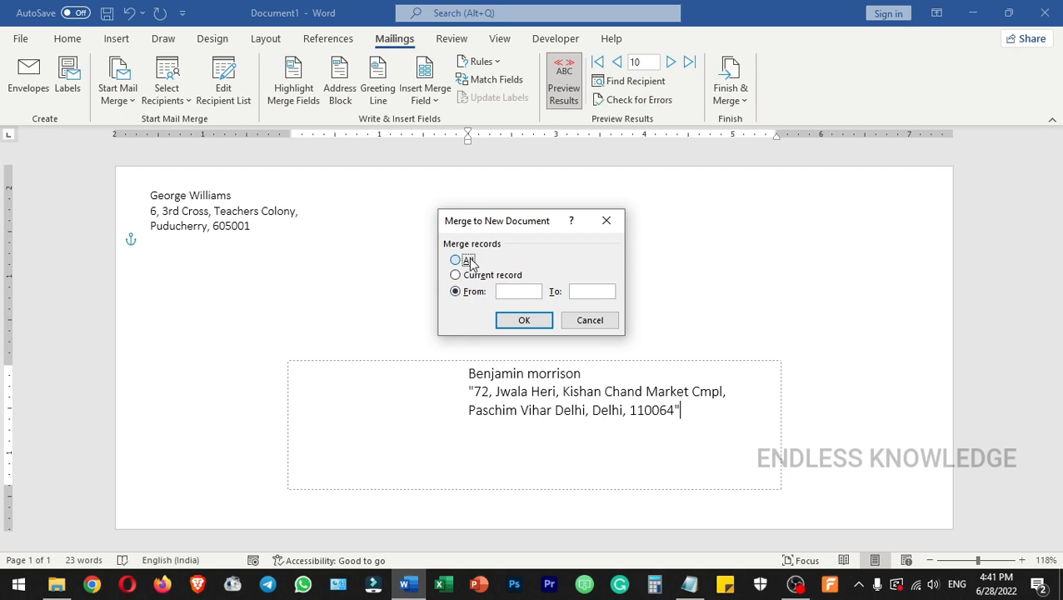
pyautogui.click(468, 262)
pyautogui.click(533, 322)
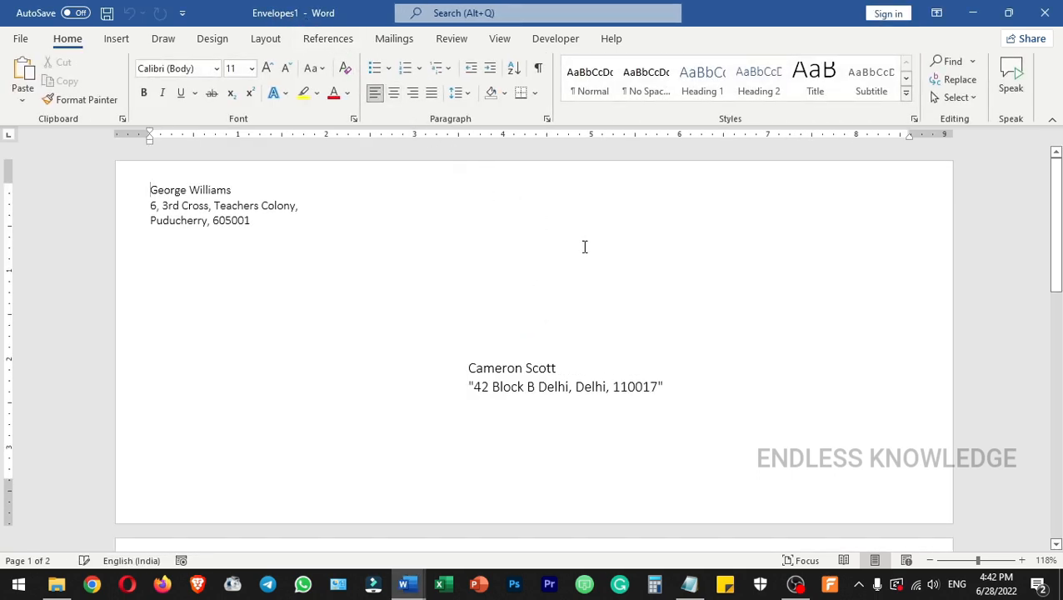
# Look through the merged envelopes in the new document, checking the return and delivery addresses and the page count.
pyautogui.scroll(-9, 611, 281)
pyautogui.scroll(-20, 610, 281)
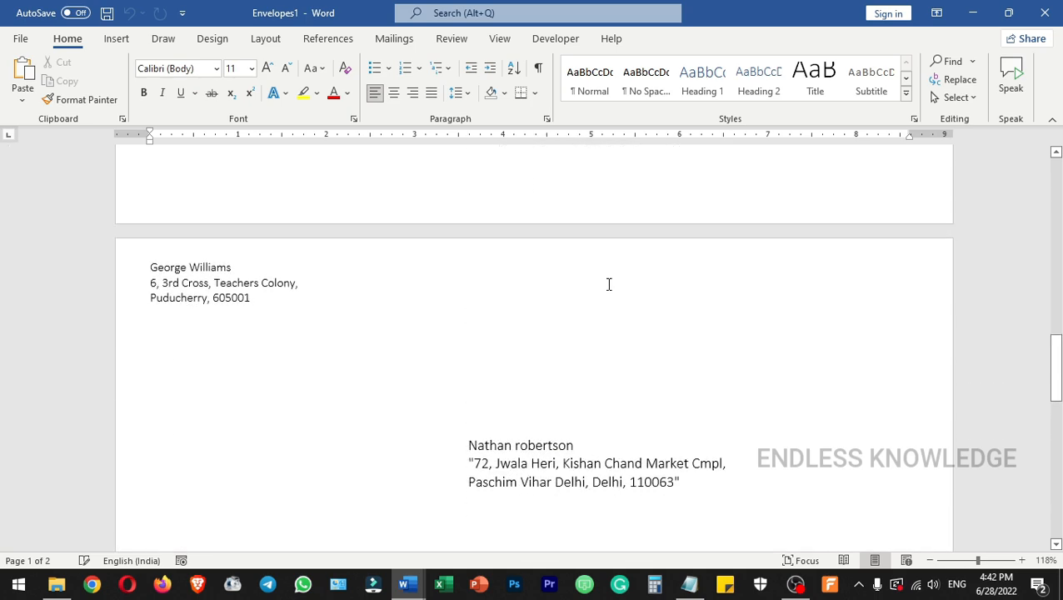
pyautogui.scroll(20, 605, 289)
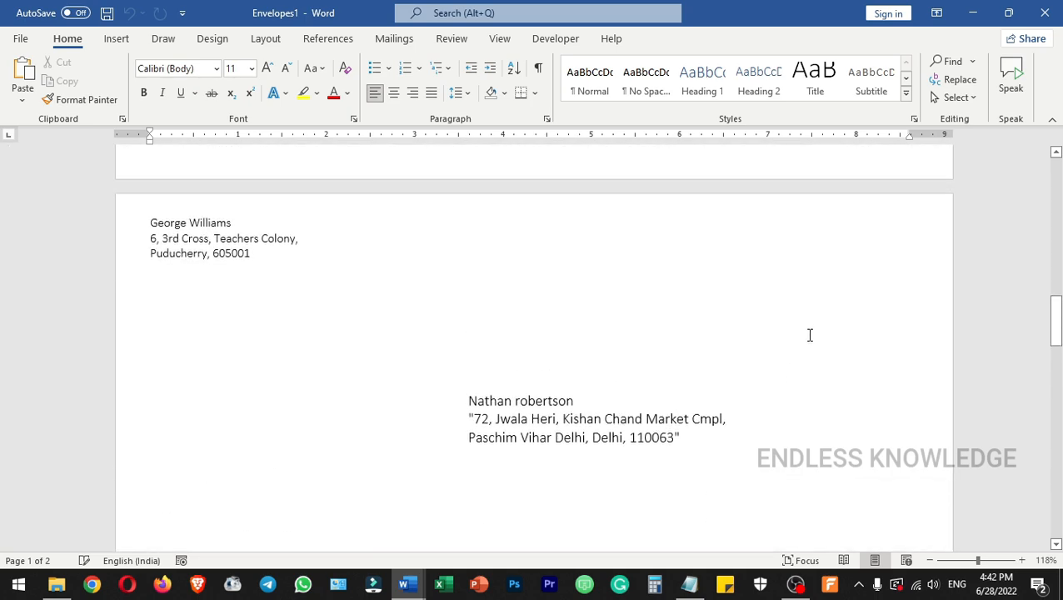
pyautogui.scroll(2, 813, 353)
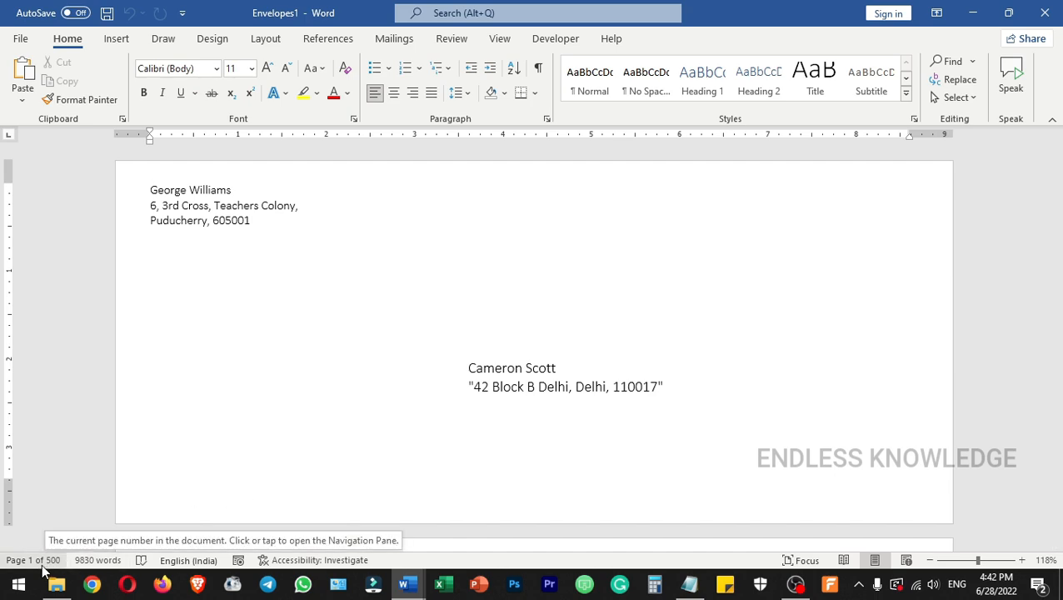
pyautogui.scroll(-20, 554, 358)
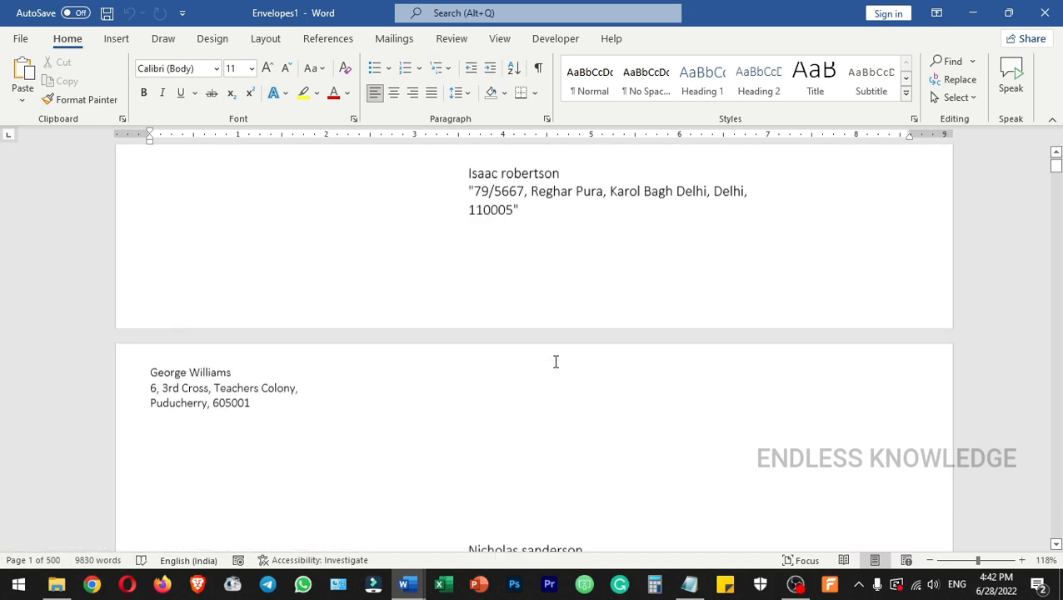
pyautogui.scroll(-20, 555, 361)
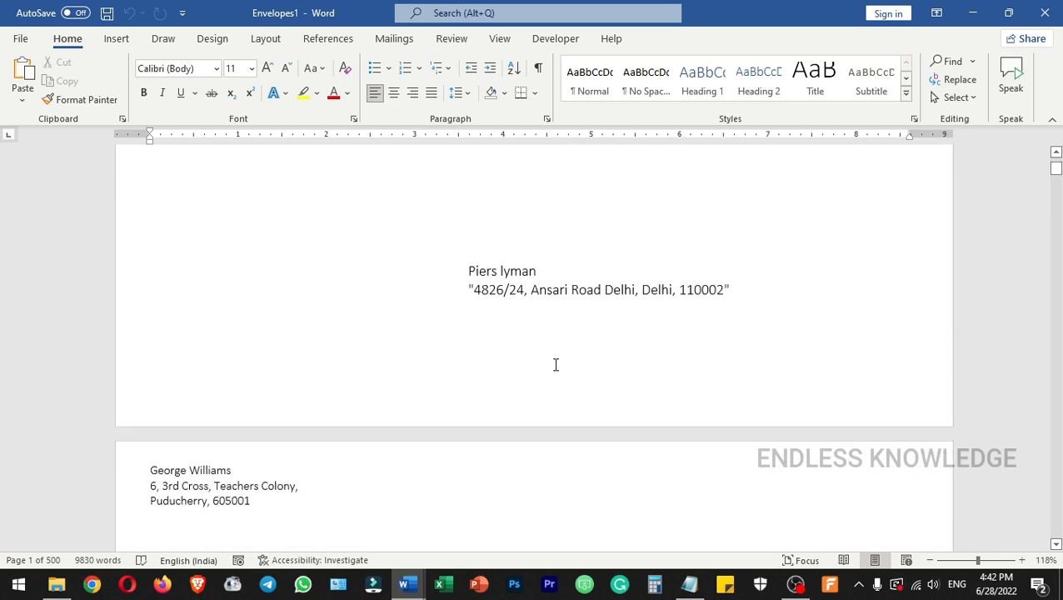
pyautogui.scroll(-8, 555, 364)
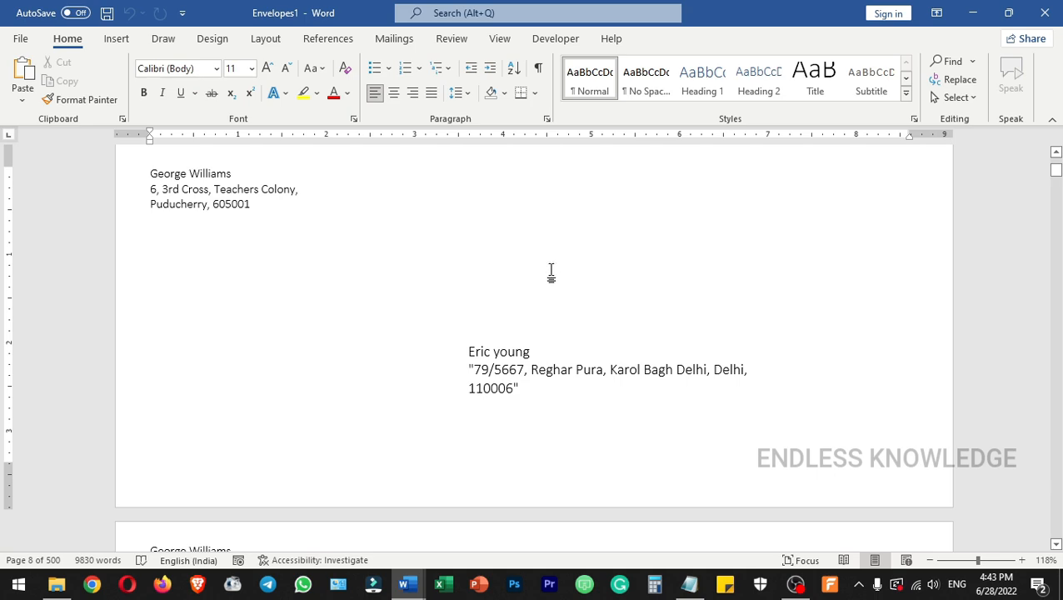
# Check the print preview and print settings for the envelope on page 8, and return to the document without printing.
pyautogui.click(577, 351)
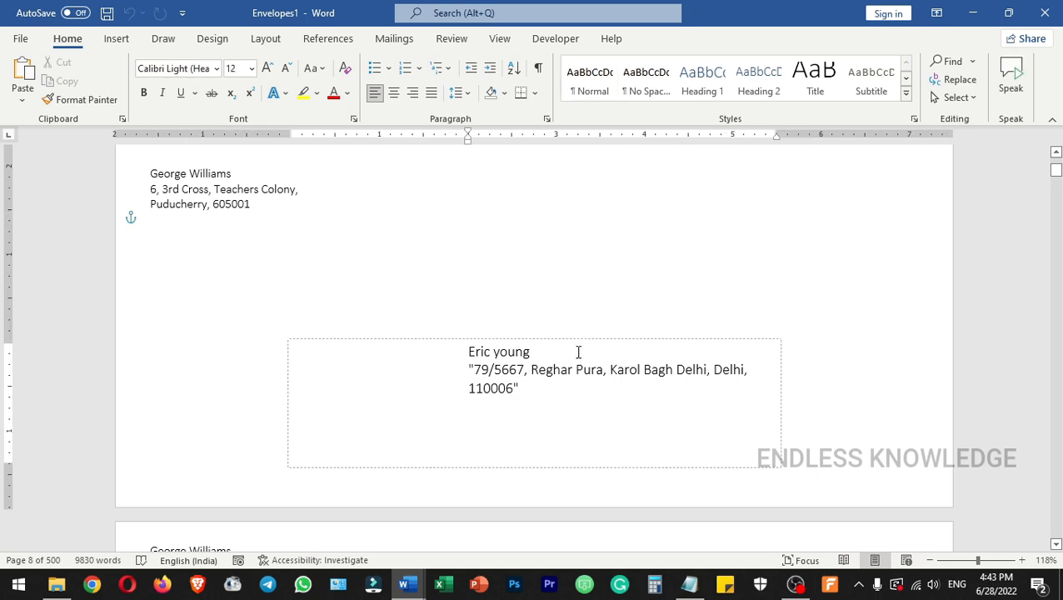
pyautogui.hotkey('ctrl', 'p')
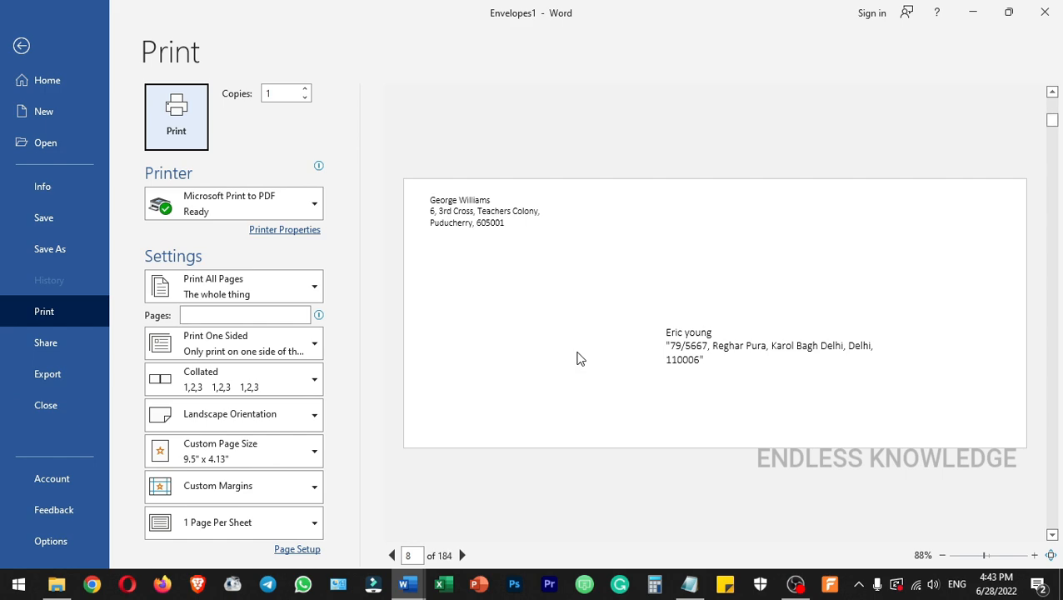
pyautogui.press('Escape')
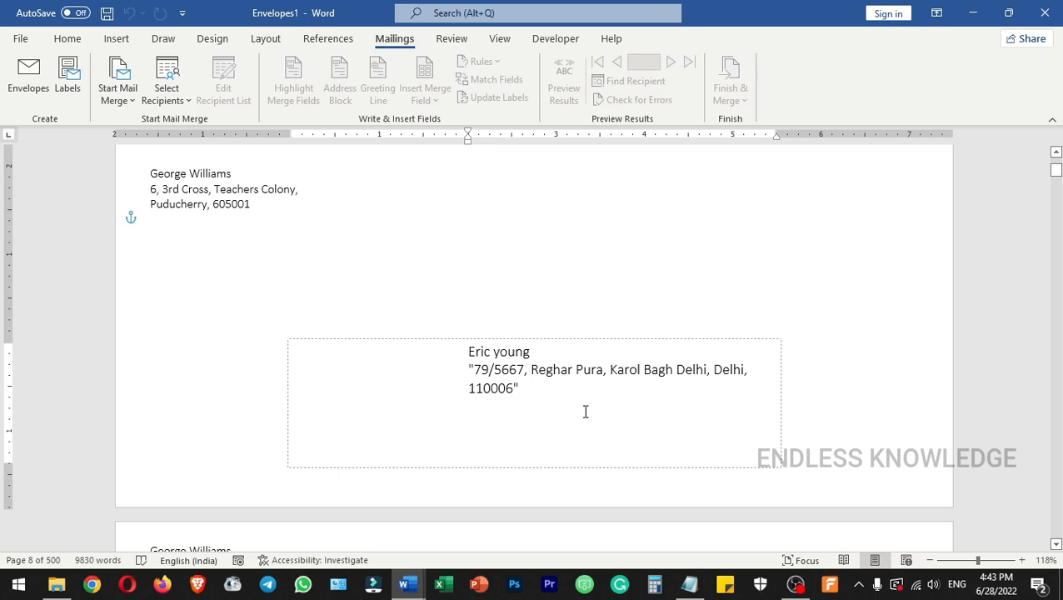
# Review the feed method in the envelope printing options for the page 8 envelope, and close both dialogs without changes.
pyautogui.click(29, 76)
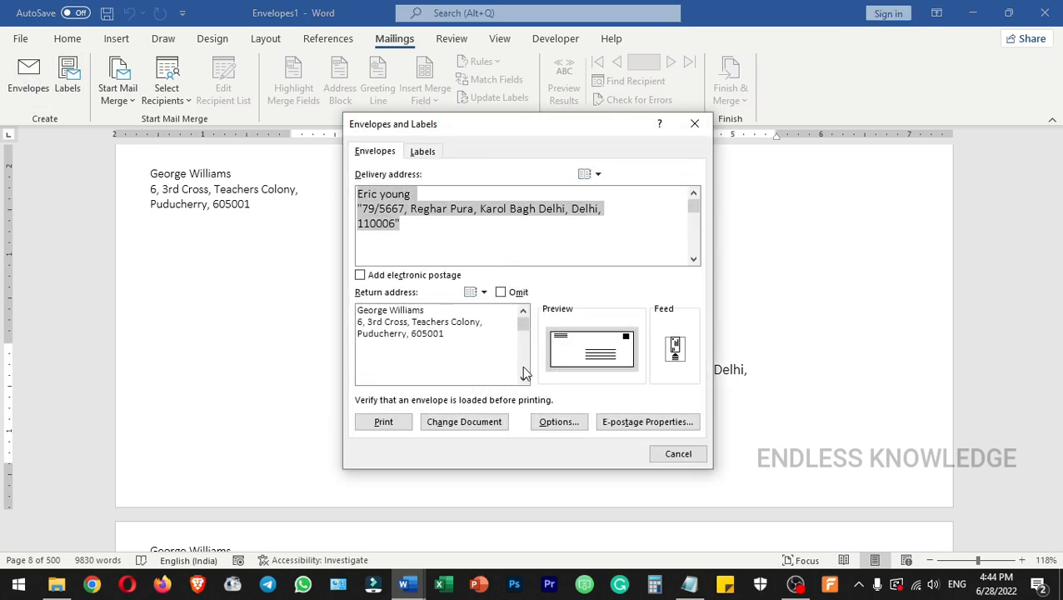
pyautogui.click(555, 420)
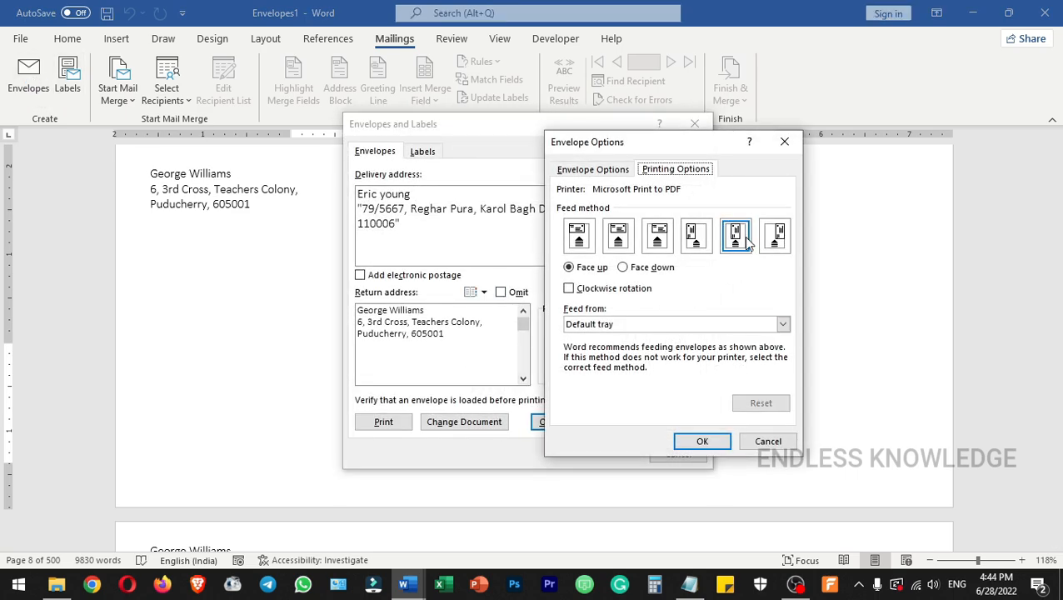
pyautogui.click(767, 441)
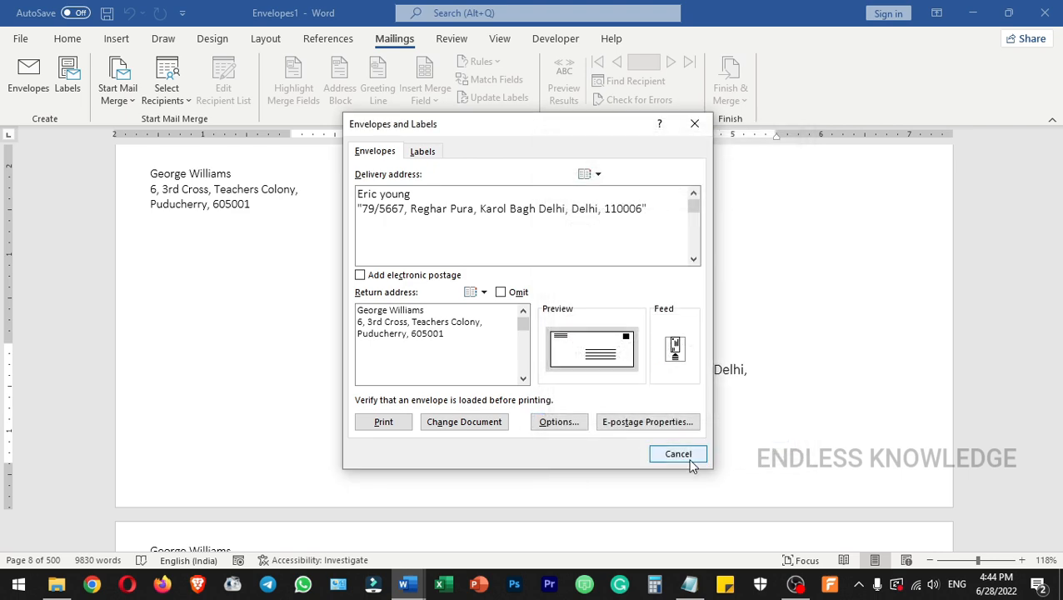
pyautogui.click(689, 458)
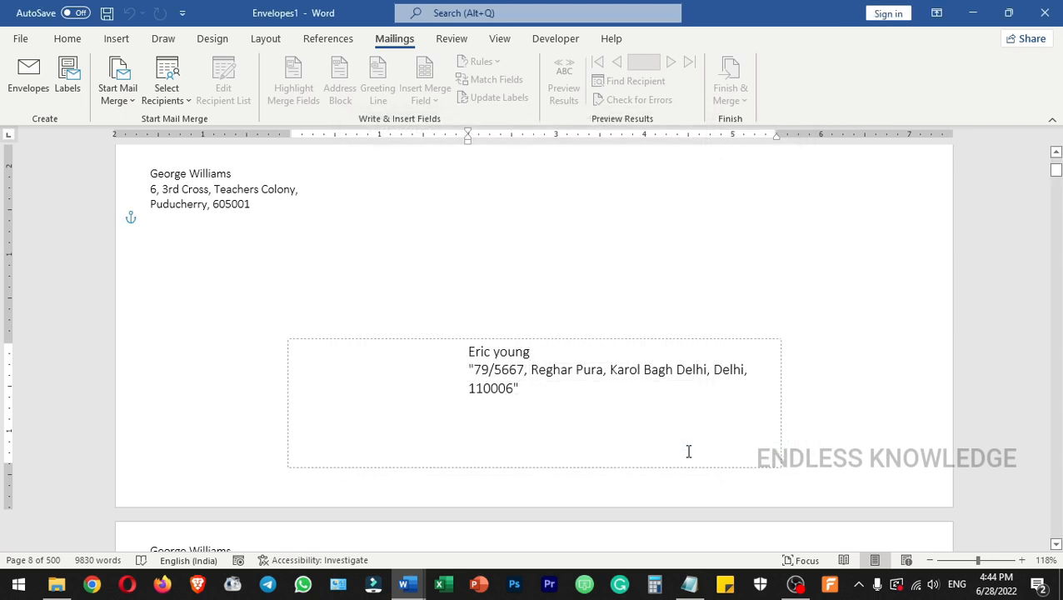